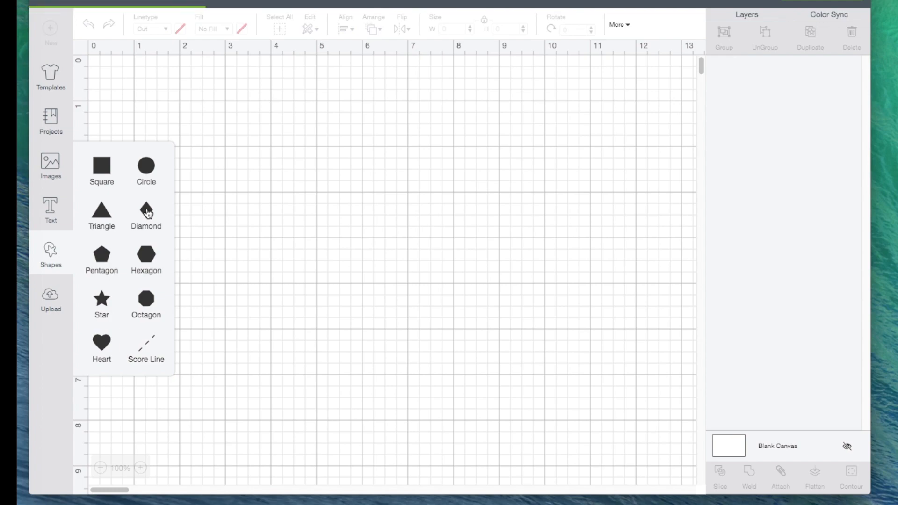
- Add a diamond shape to the canvas, move it away from the edge and unlock its proportions
click(147, 212)
drag(221, 212, 295, 216)
click(224, 278)
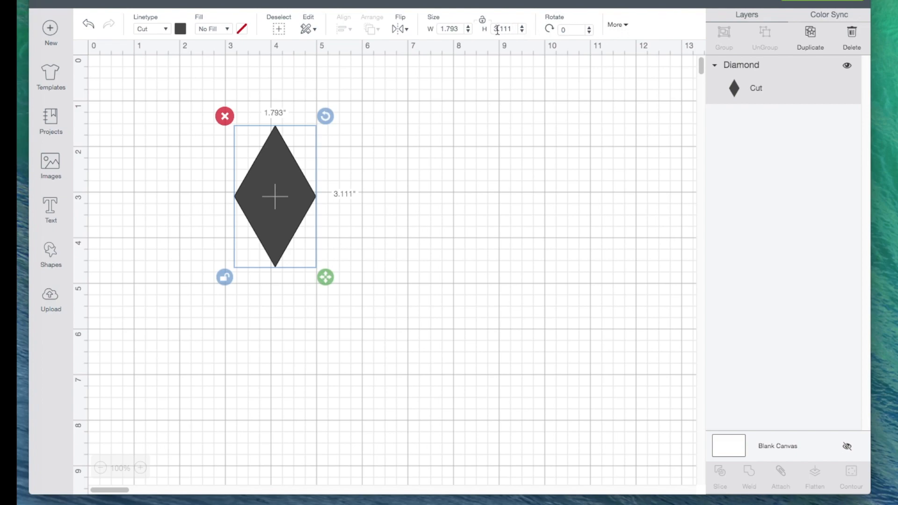
- Set the diamond's width to 1.5 inches and its height to 5.0 inches
click(459, 29)
key(BackSpace)
text(5)
click(513, 30)
key(BackSpace)
key(BackSpace)
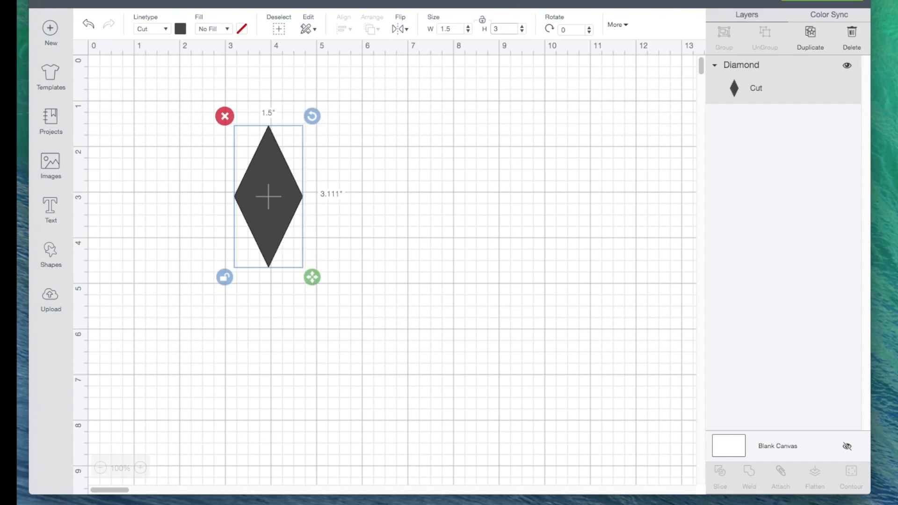
text(5.0)
key(Return)
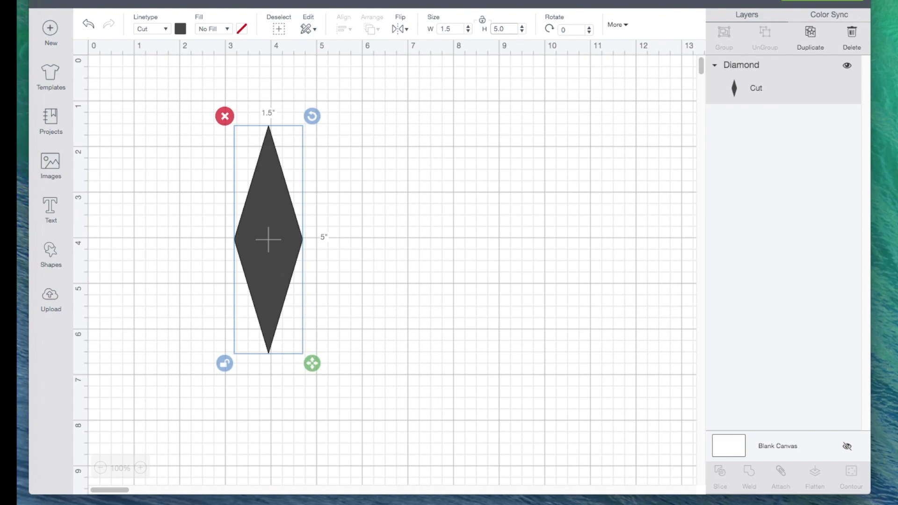
- Add the text "v", unlock its proportions and stretch it to about 5.08 by 1.49 inches
click(52, 208)
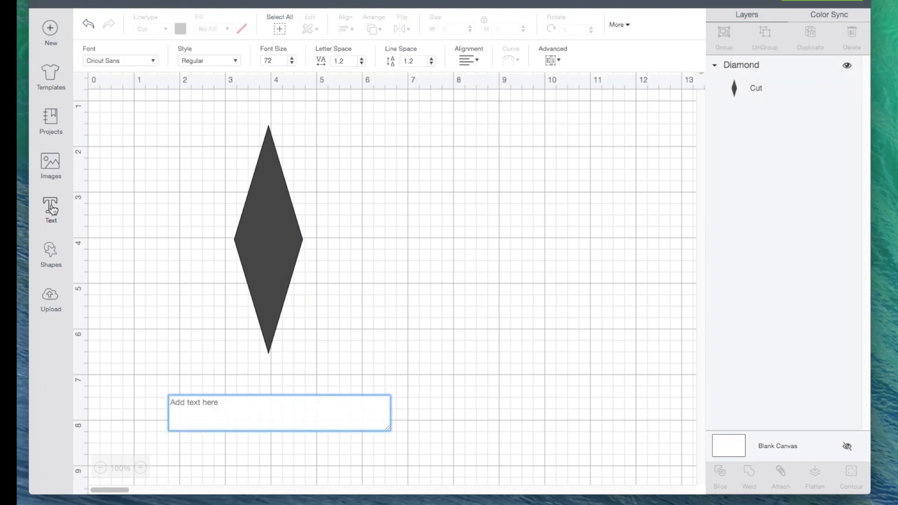
text(v)
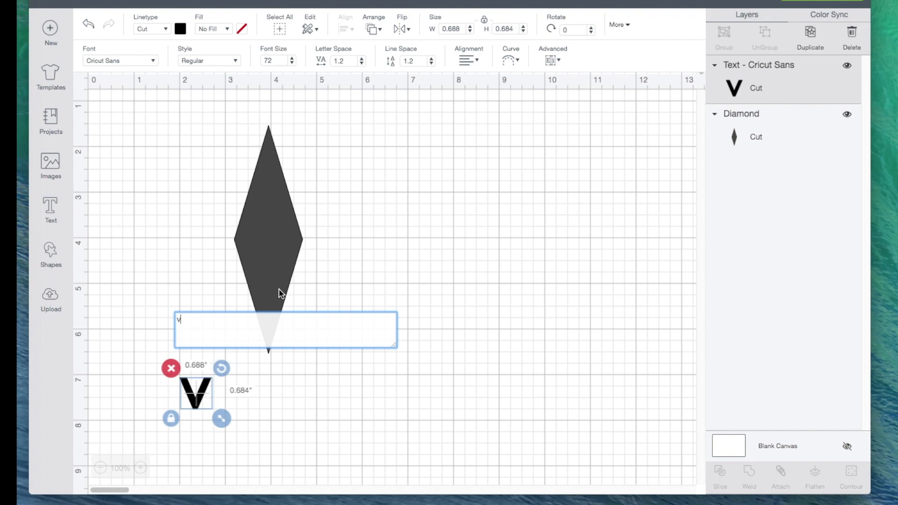
click(301, 402)
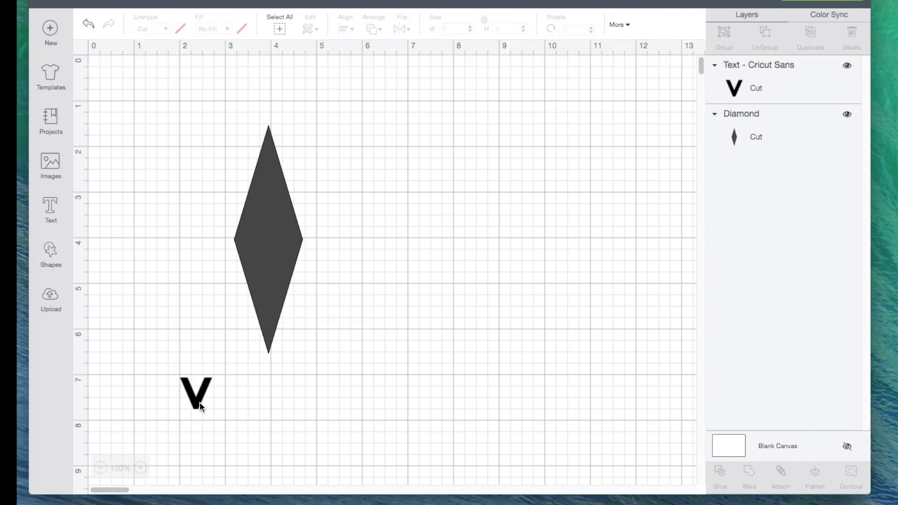
drag(200, 405, 315, 373)
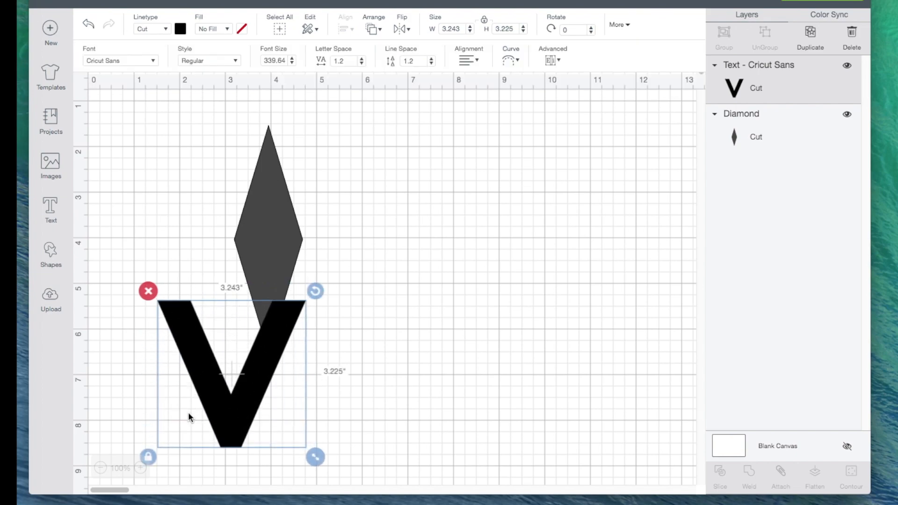
click(153, 456)
drag(317, 457, 401, 381)
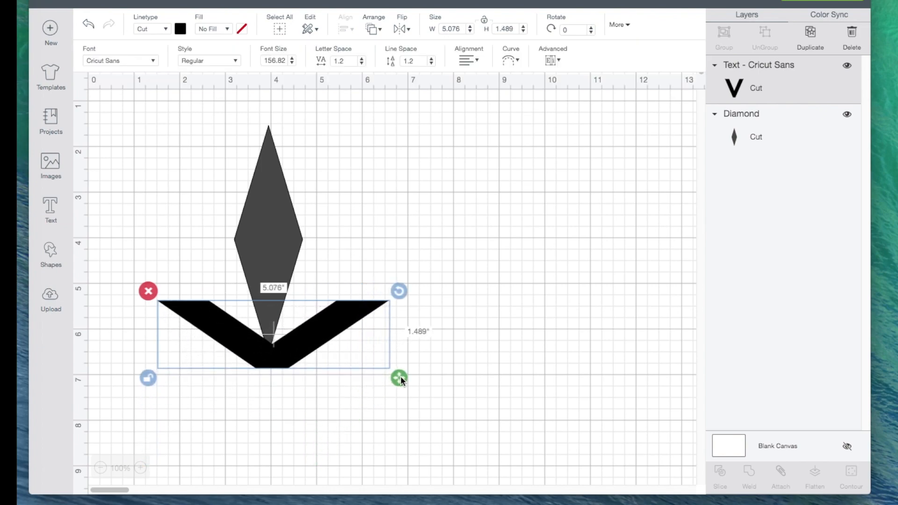
- Place the stretched V across the diamond's lower half and narrow it to about 4.83 inches wide
drag(317, 346, 313, 260)
click(354, 363)
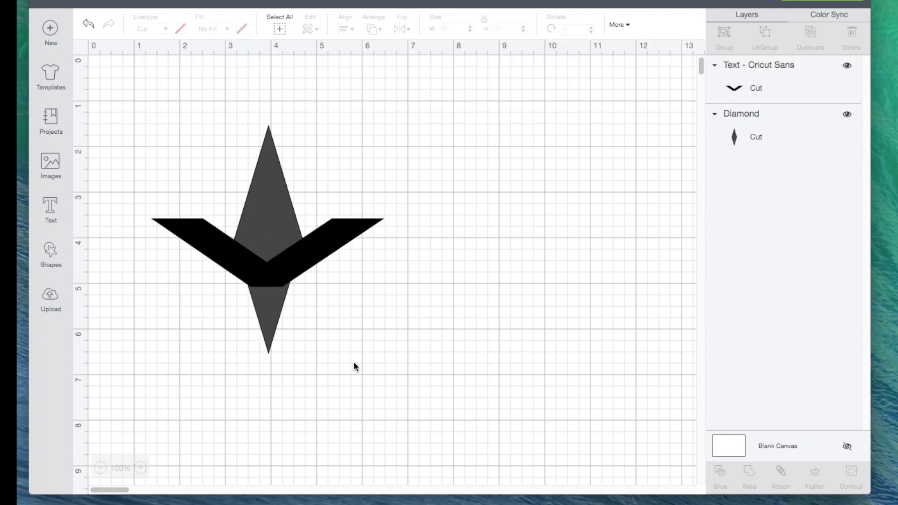
click(295, 270)
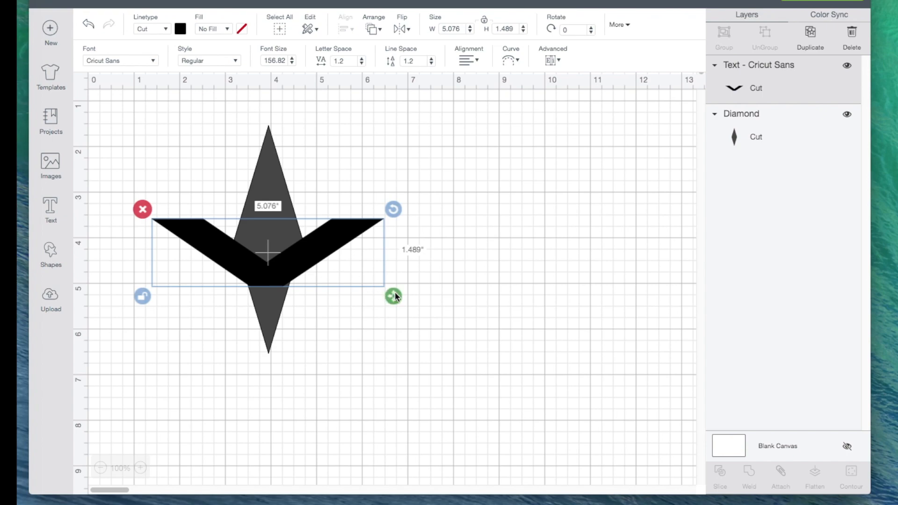
drag(395, 296, 382, 296)
click(143, 297)
click(394, 346)
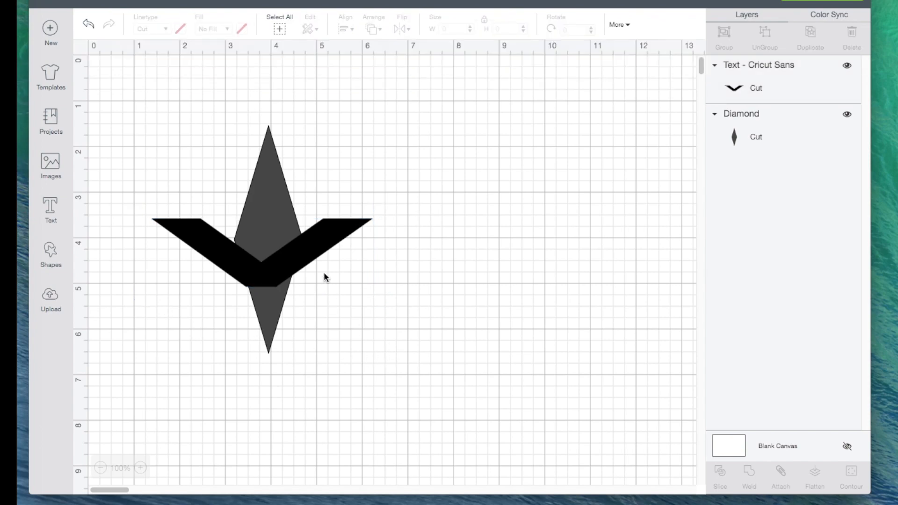
click(296, 267)
drag(295, 267, 298, 262)
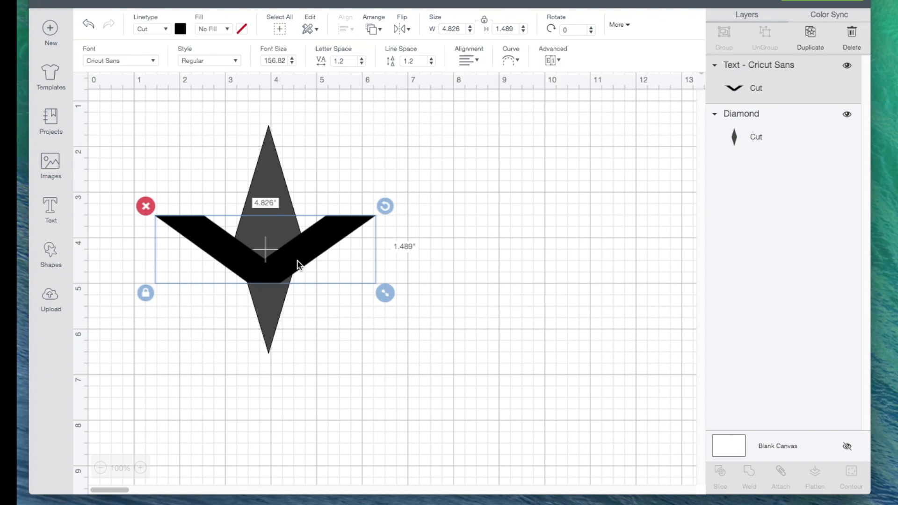
- Select the V and the diamond together and center them horizontally on each other
click(341, 335)
drag(221, 156, 332, 322)
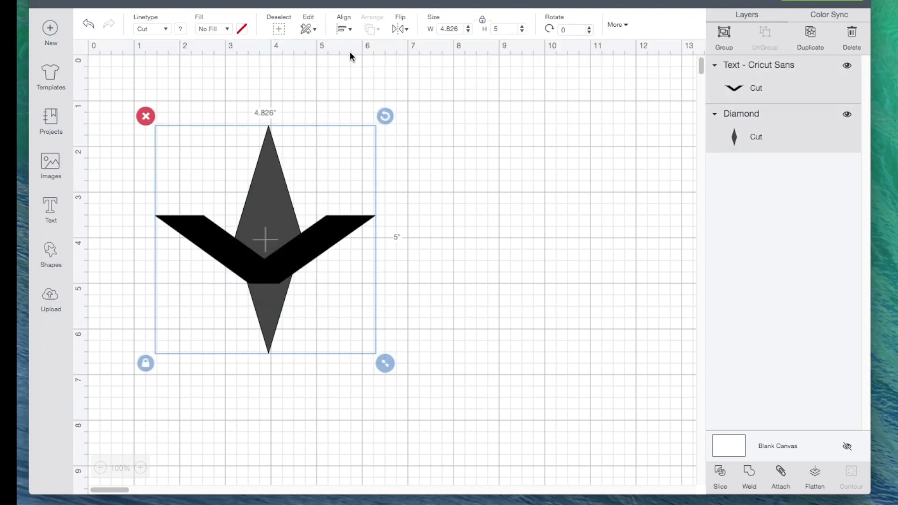
click(344, 29)
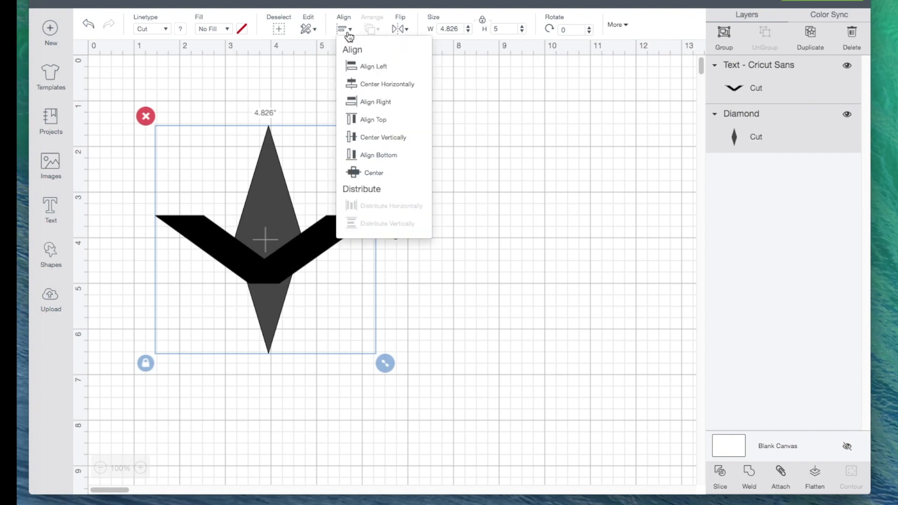
click(390, 84)
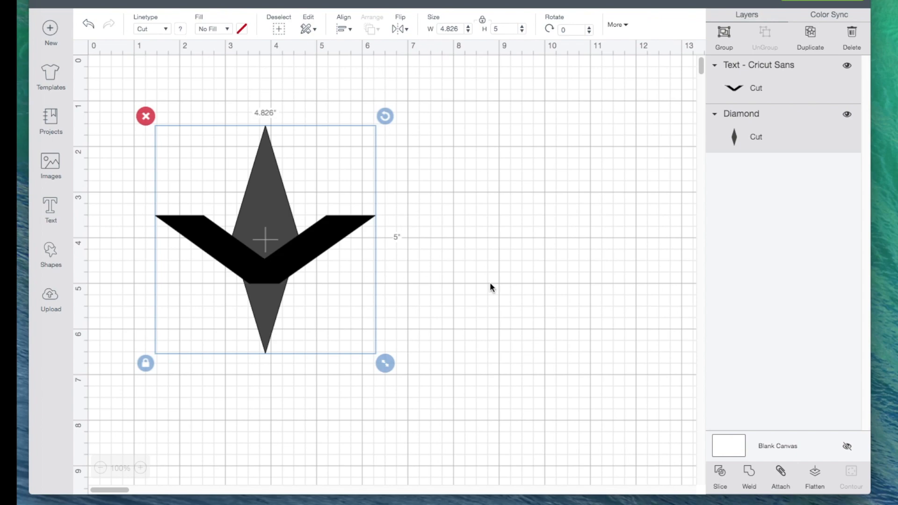
- Slice the diamond with the V, move the cut diamond aside and delete the other slice results
click(720, 473)
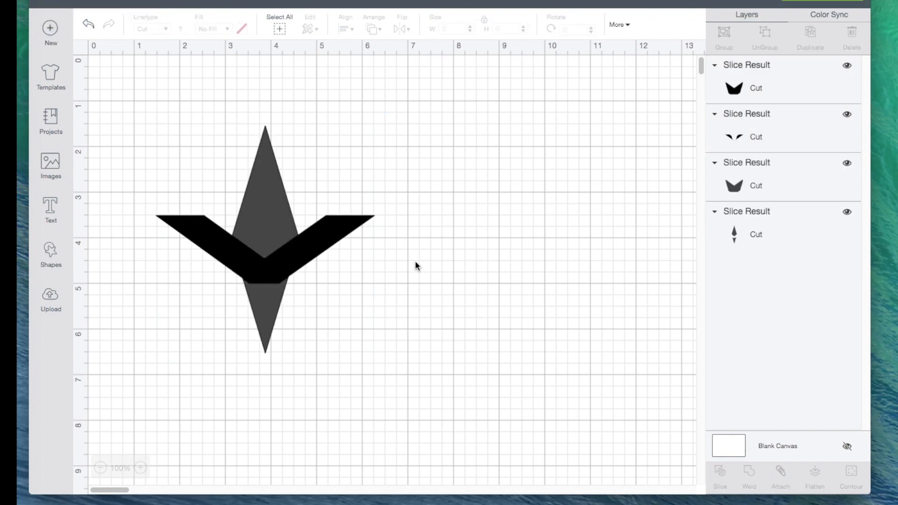
drag(262, 210, 538, 228)
drag(150, 153, 374, 323)
key(Delete)
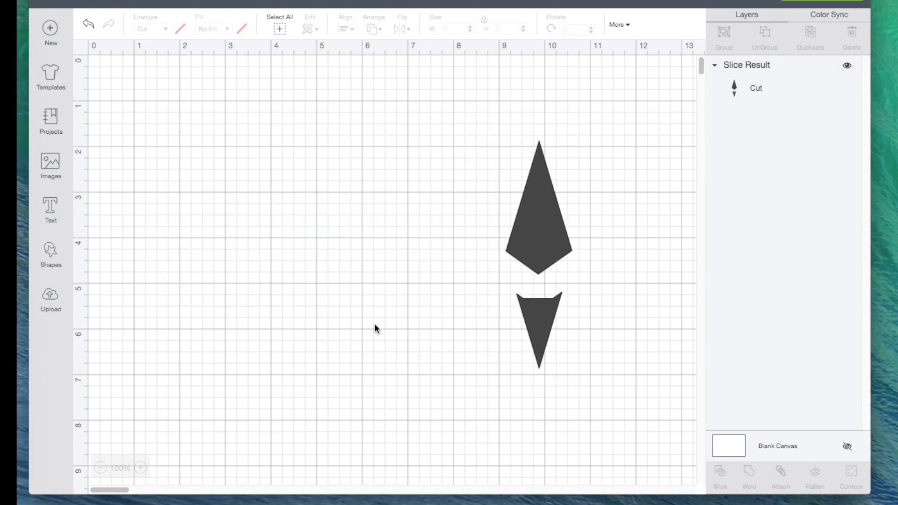
- Move the cut diamond back and cover only its small lower fragment with a new square
drag(550, 230, 292, 225)
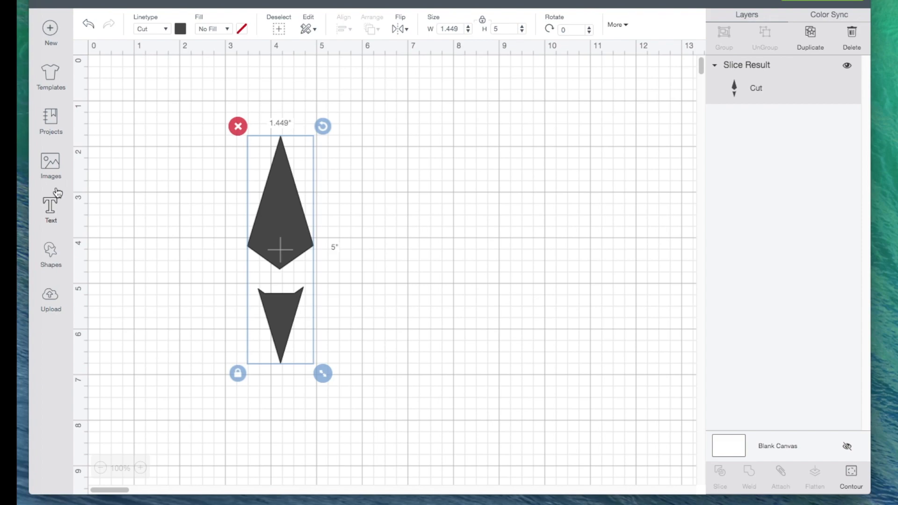
click(53, 253)
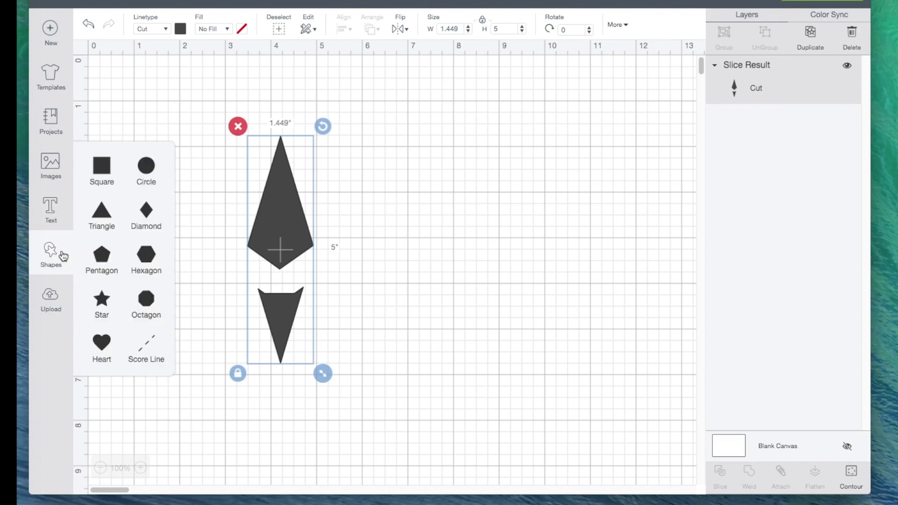
click(101, 166)
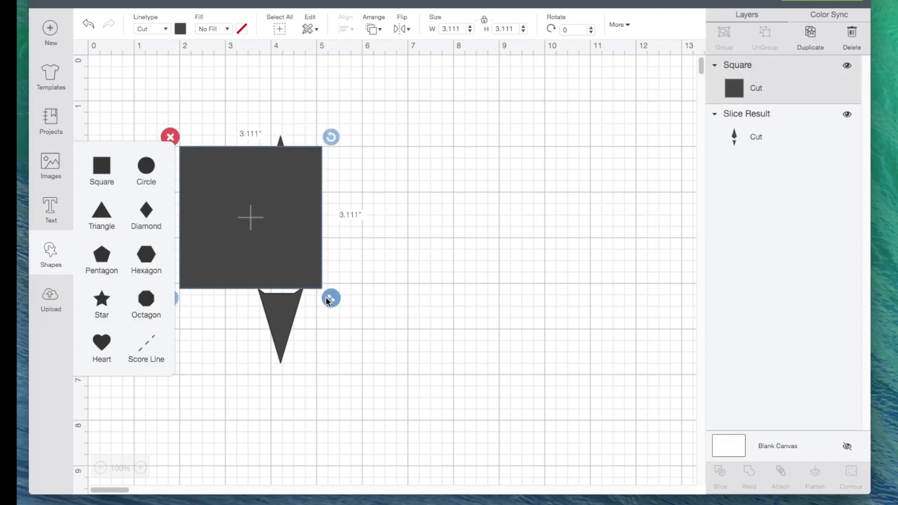
drag(291, 258, 325, 396)
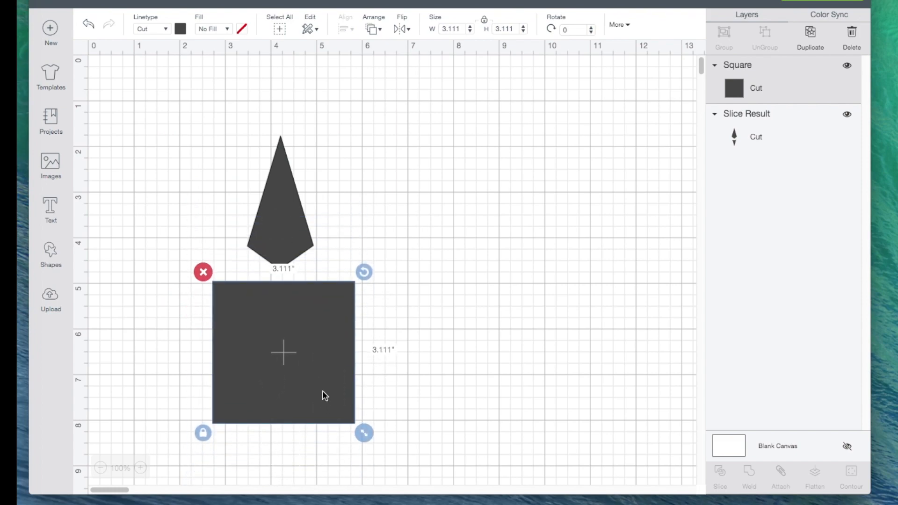
- Slice the cut diamond with the square, move the upper piece aside and delete all the leftover pieces
drag(219, 139, 359, 379)
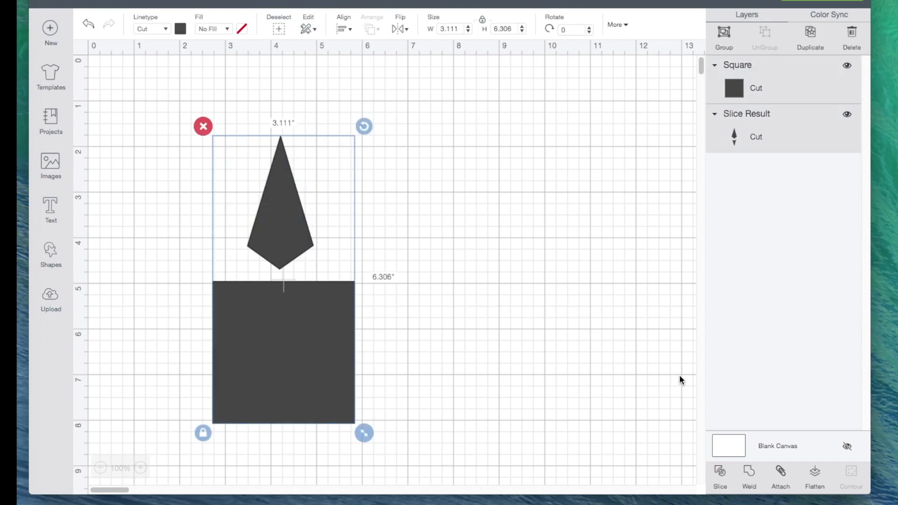
click(720, 473)
drag(292, 222, 571, 217)
drag(177, 177, 399, 451)
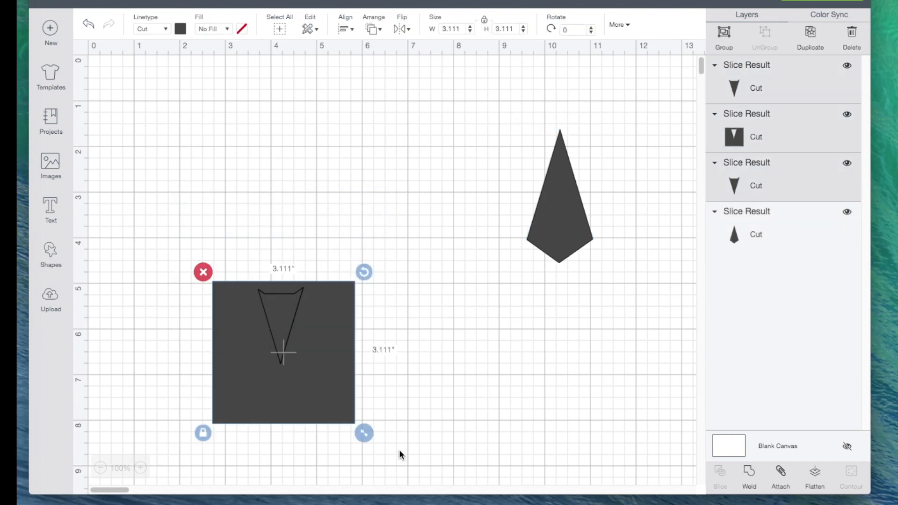
key(Delete)
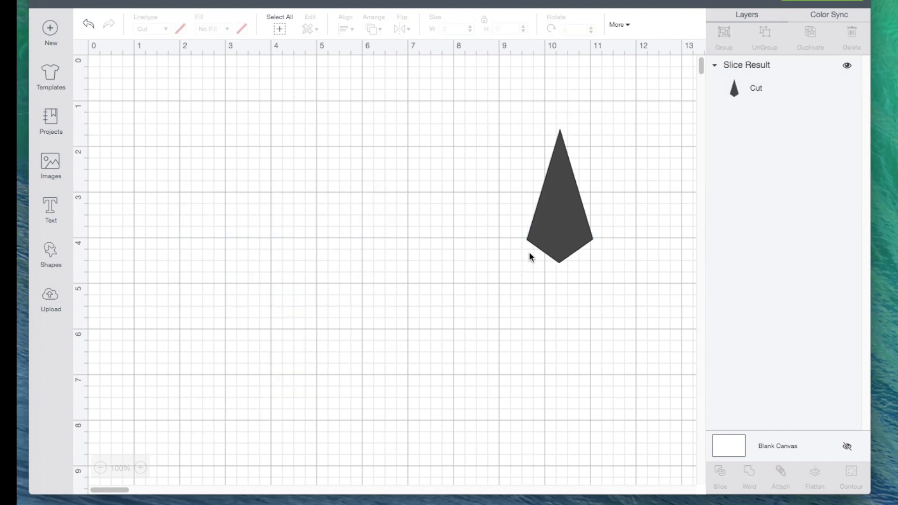
- Bring the remaining kite-shaped piece back and stretch it disproportionately to about 1.48 by 3.07 inches
drag(548, 243, 269, 294)
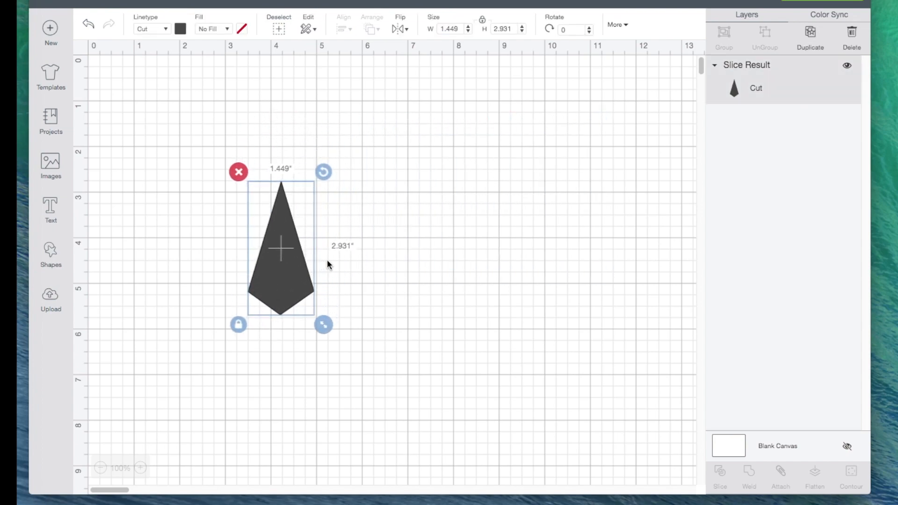
click(140, 467)
click(140, 468)
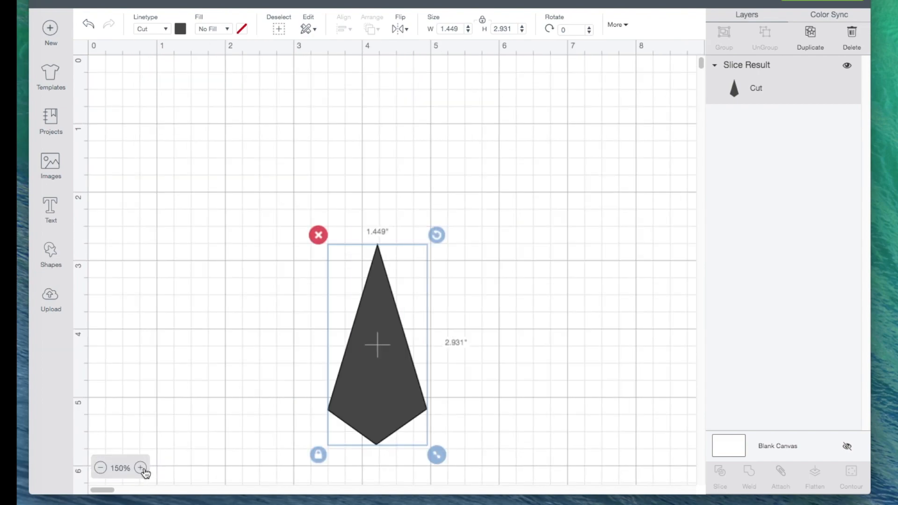
scroll(204, 369, down, 2)
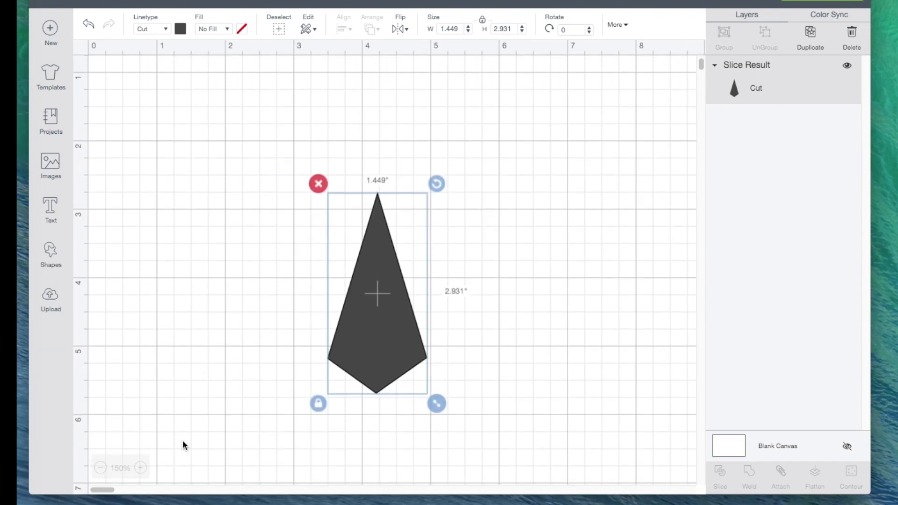
click(140, 468)
scroll(185, 365, down, 2)
scroll(185, 365, down, 1)
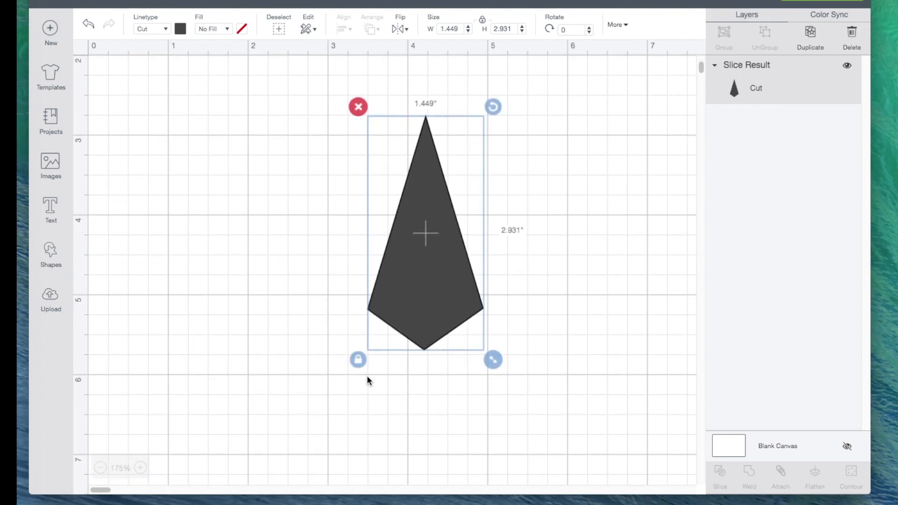
click(358, 360)
mouse_move(493, 361)
mouse_down()
mouse_move(466, 366)
mouse_move(473, 313)
mouse_move(479, 394)
mouse_move(510, 384)
mouse_move(544, 339)
mouse_move(506, 363)
mouse_move(478, 351)
mouse_move(465, 327)
mouse_move(483, 251)
mouse_move(528, 297)
mouse_move(445, 390)
mouse_move(495, 341)
mouse_move(468, 347)
mouse_move(482, 348)
mouse_move(495, 371)
mouse_up()
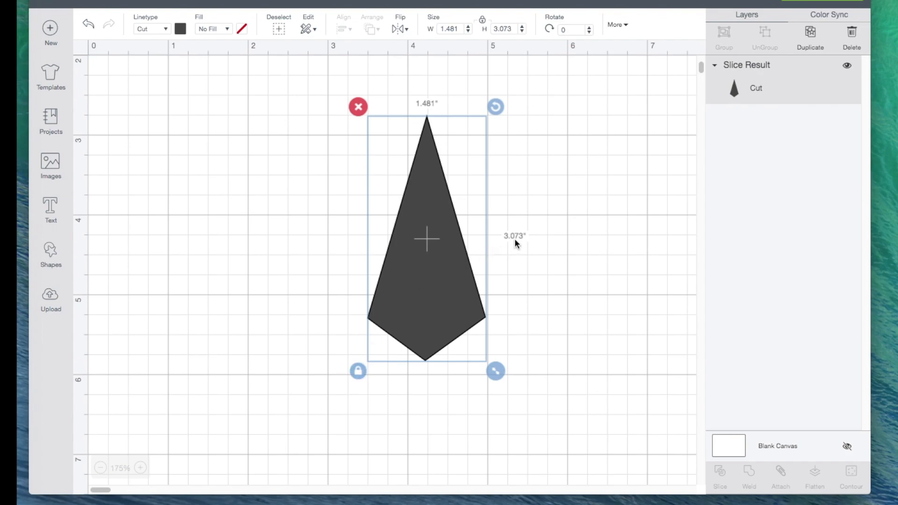
- Move the kite-shaped piece down and to the left, leaving free space above its tip
drag(429, 295, 336, 312)
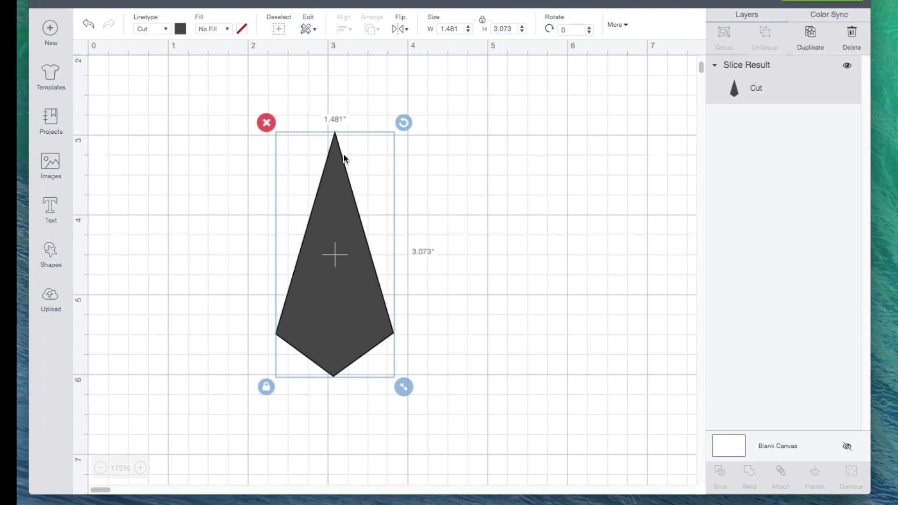
click(498, 220)
drag(333, 283, 291, 343)
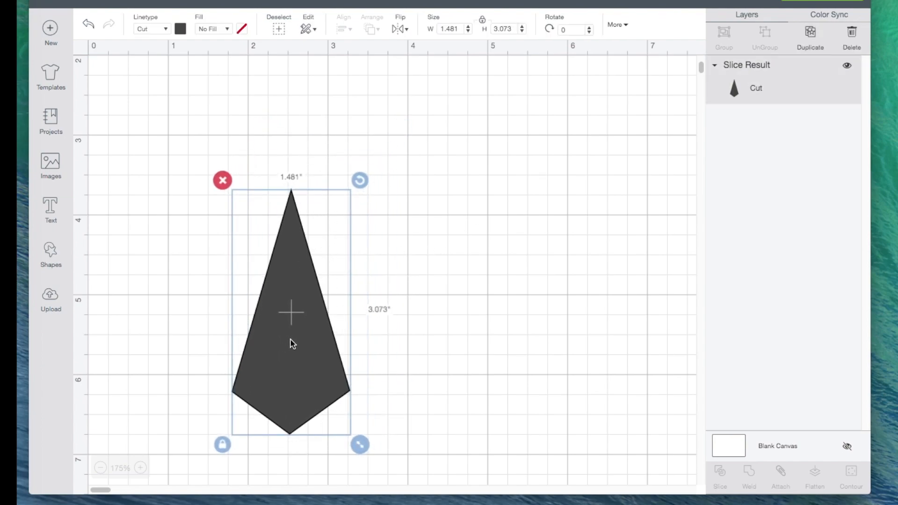
- Add a square, shrink it to about 0.62 inches per side and place it over the kite-shaped piece's upper tip
click(52, 254)
click(103, 170)
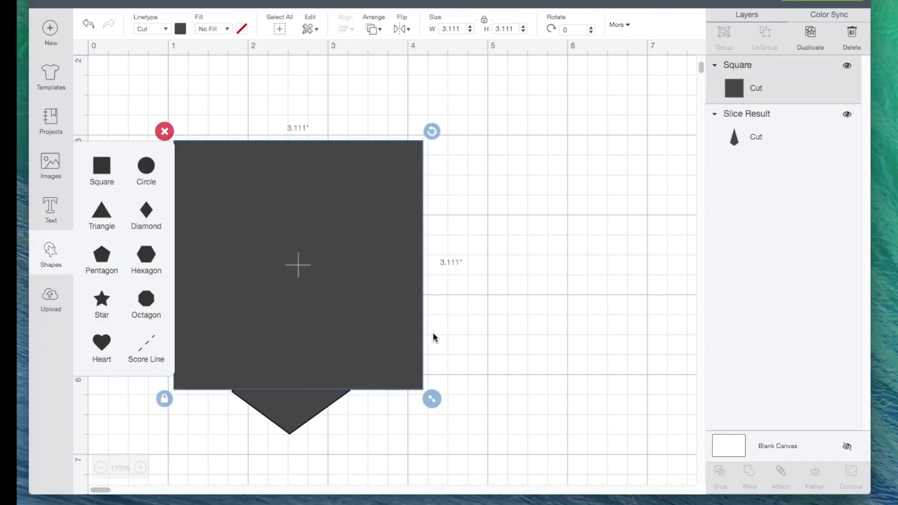
drag(432, 398, 233, 200)
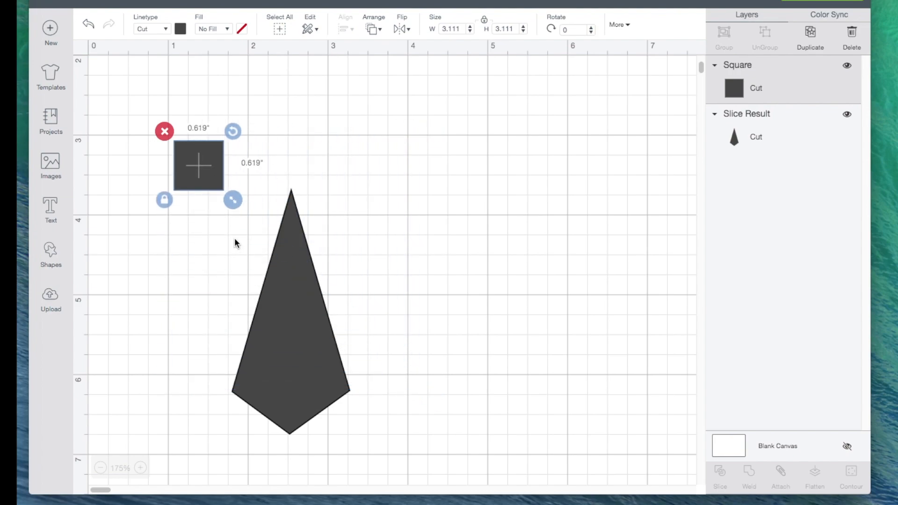
drag(197, 162, 385, 145)
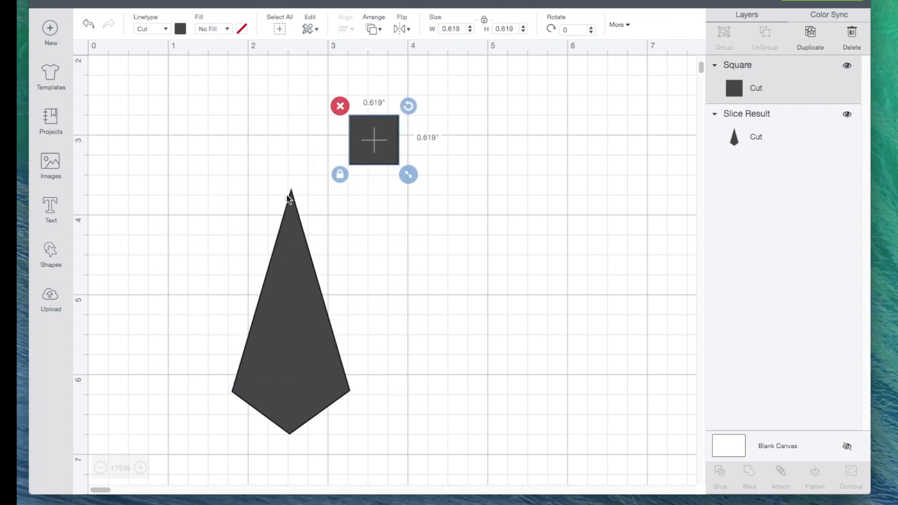
drag(380, 133, 303, 162)
click(292, 122)
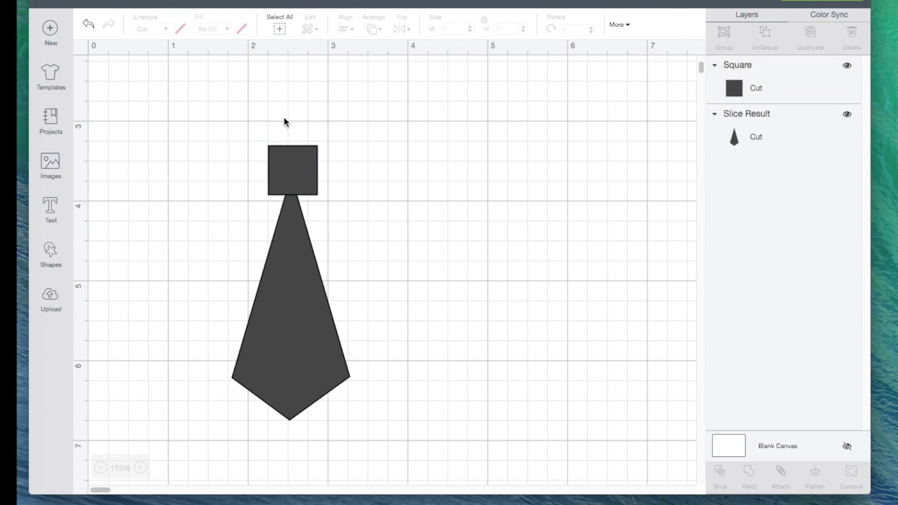
- Slice the kite-shaped piece with the small square and move the trimmed lower piece aside
drag(245, 122, 346, 243)
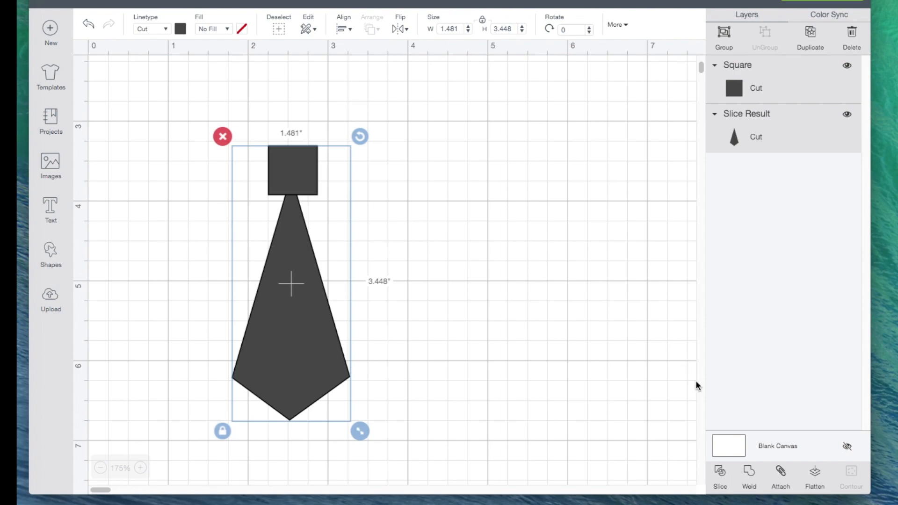
click(720, 472)
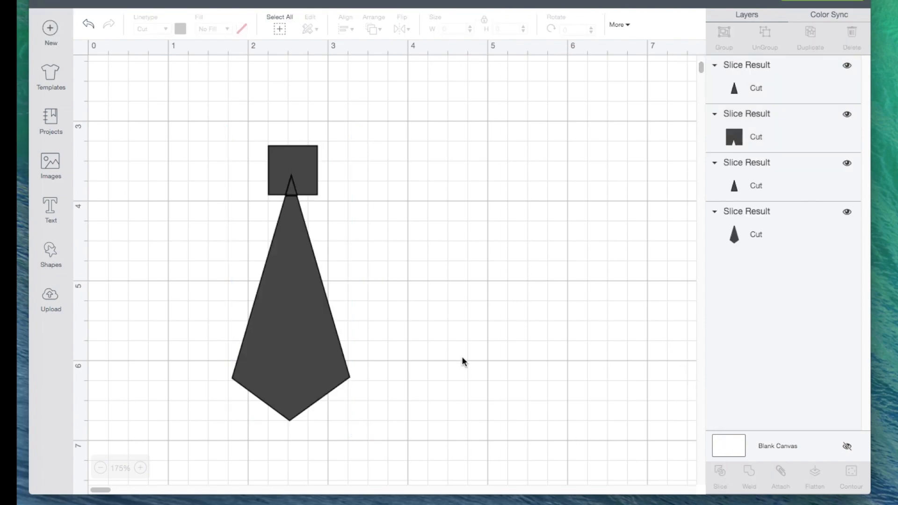
drag(315, 349, 453, 350)
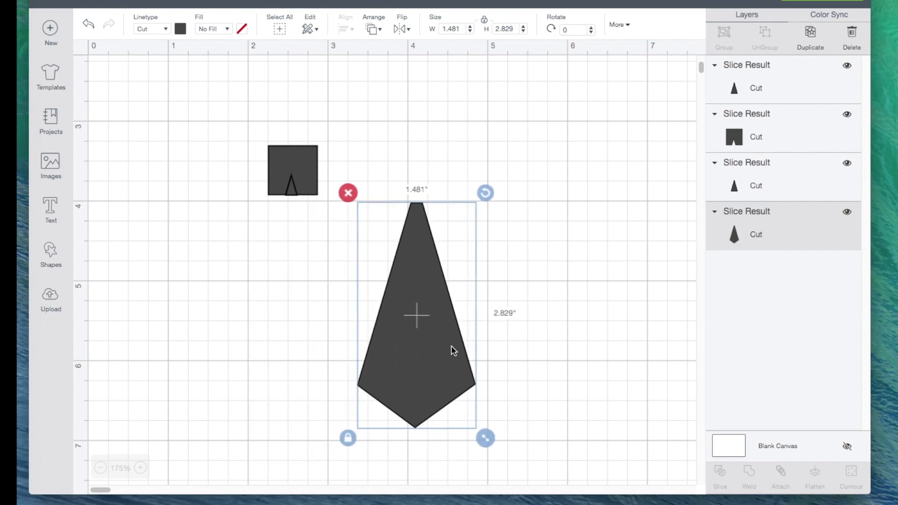
click(518, 340)
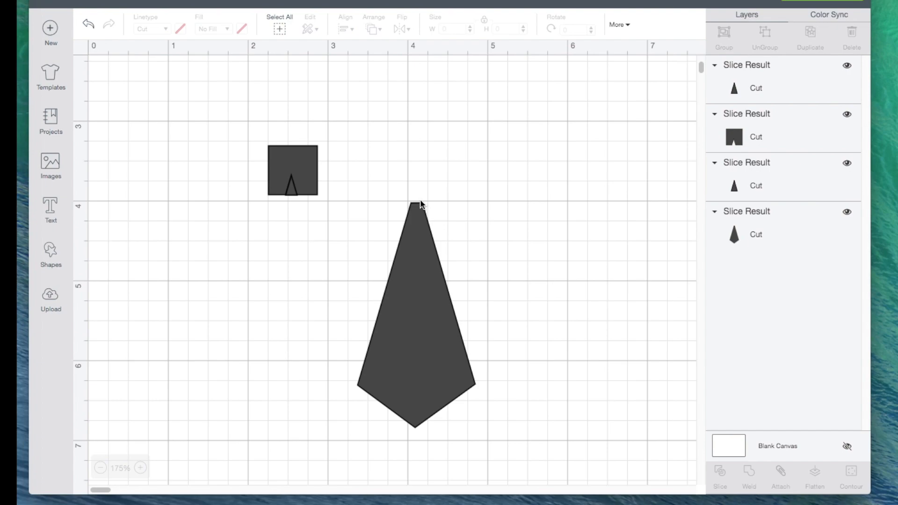
- Undo the slice and the square's placement over the tip, and delete the small square
click(91, 24)
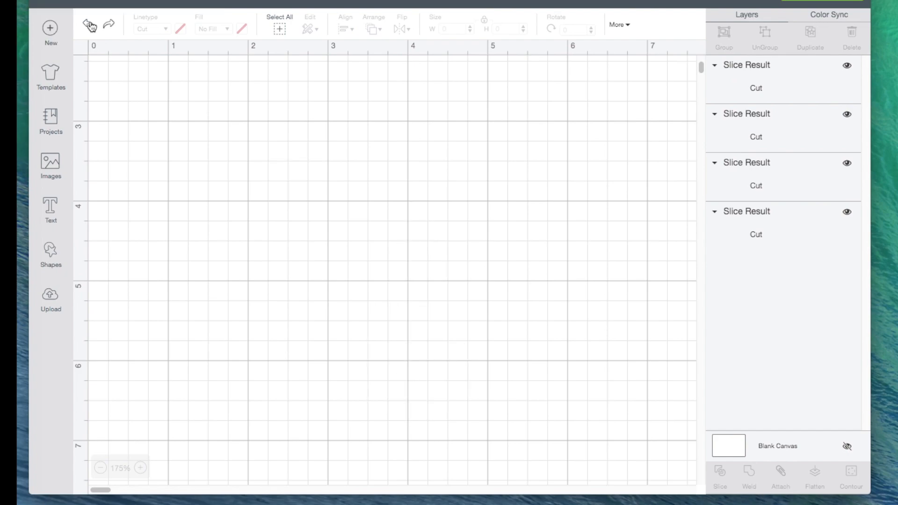
click(91, 24)
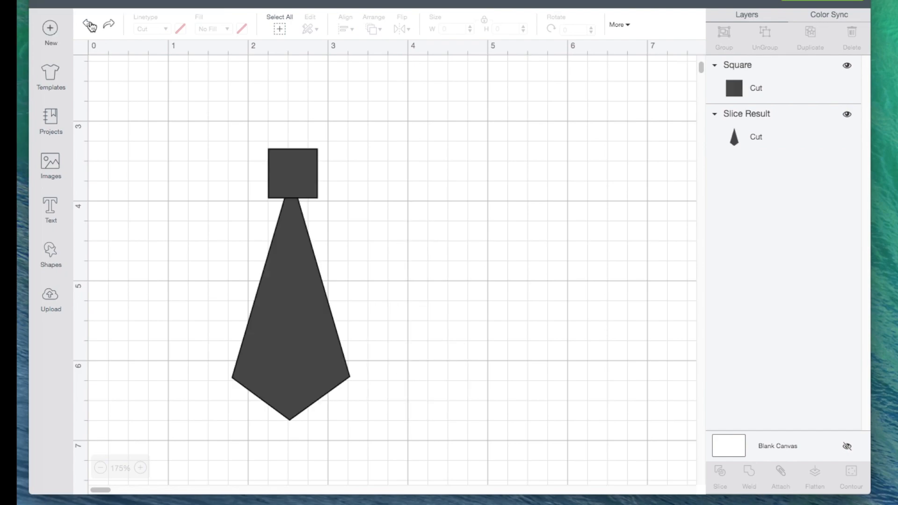
click(91, 25)
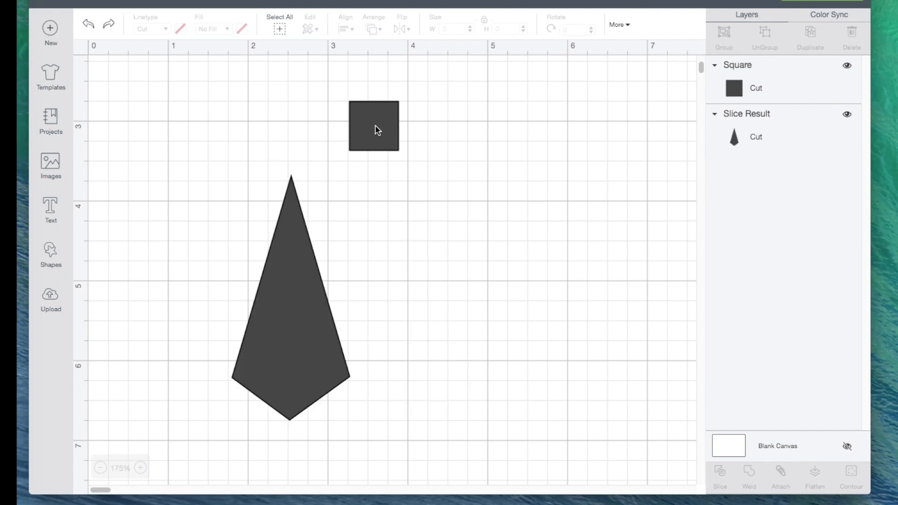
click(375, 130)
key(Delete)
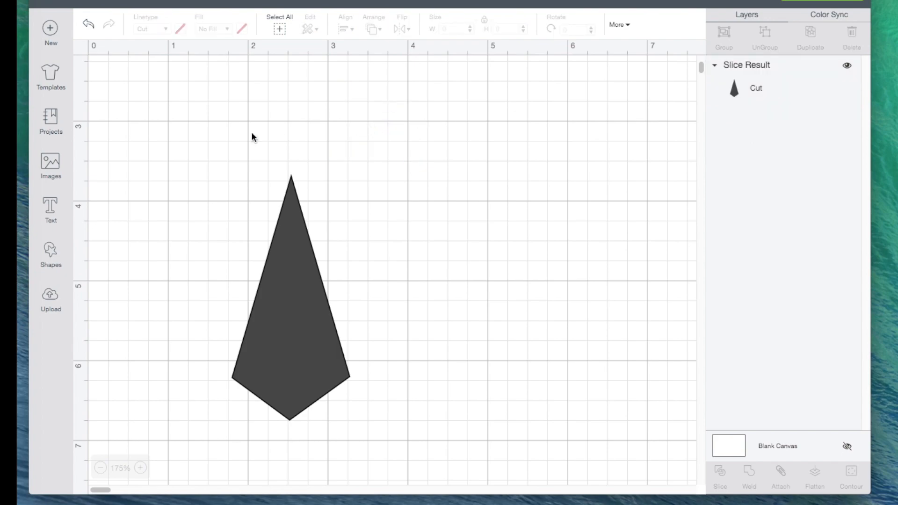
- Add a circle and shrink it to about 0.31 inches in diameter
click(52, 252)
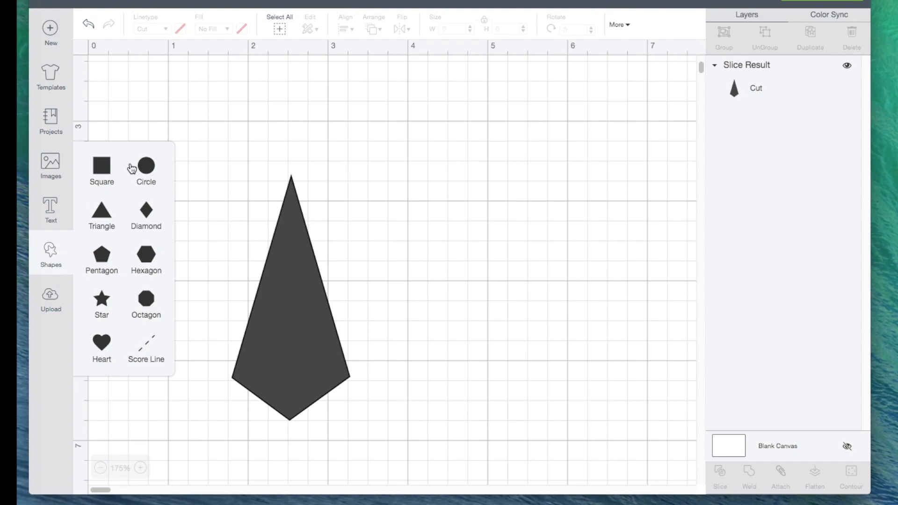
click(146, 165)
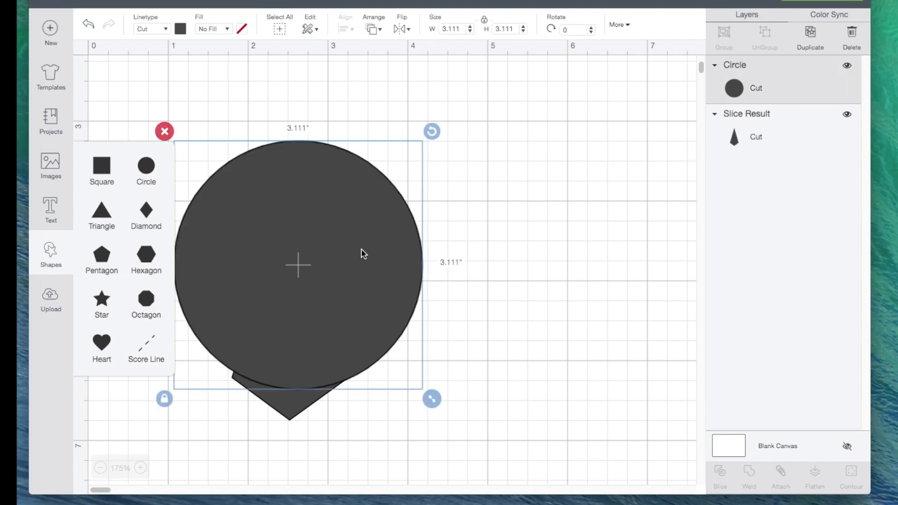
drag(431, 398, 153, 170)
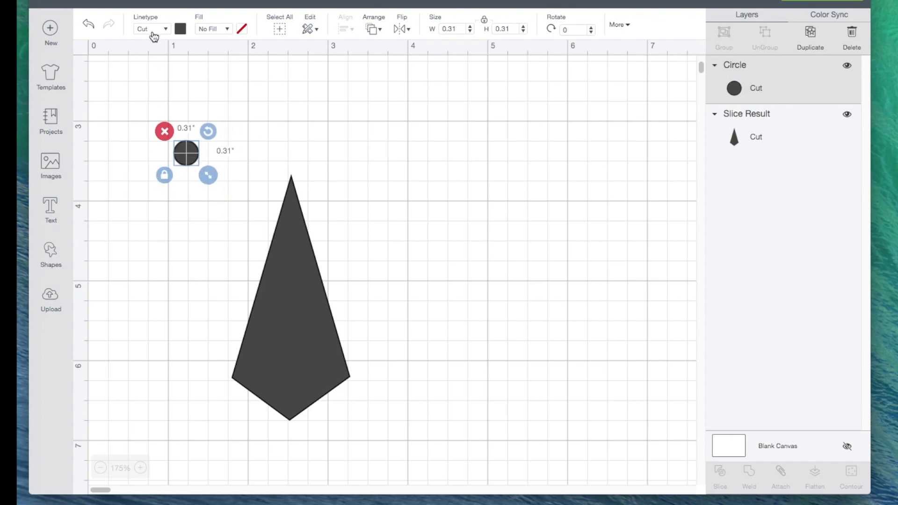
- Recolor the small circle light red and place it over the kite-shaped piece just below its upper tip
click(181, 29)
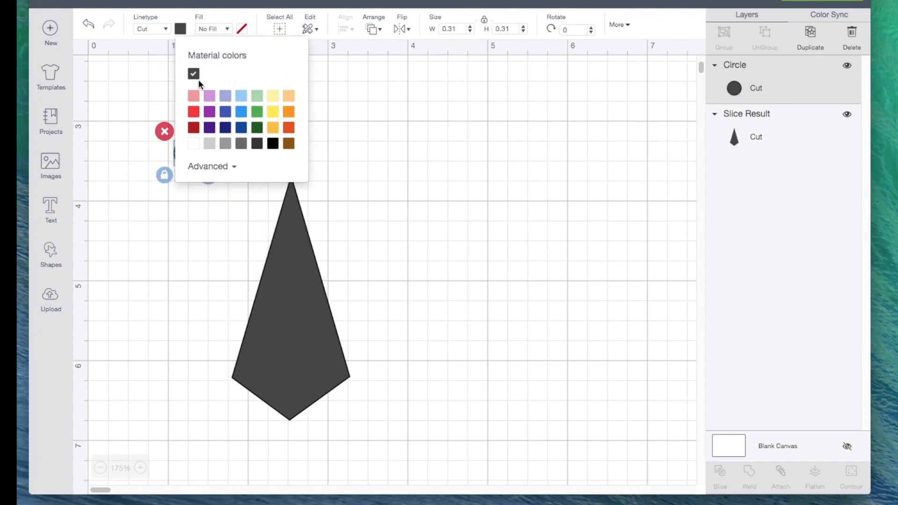
click(195, 96)
click(374, 211)
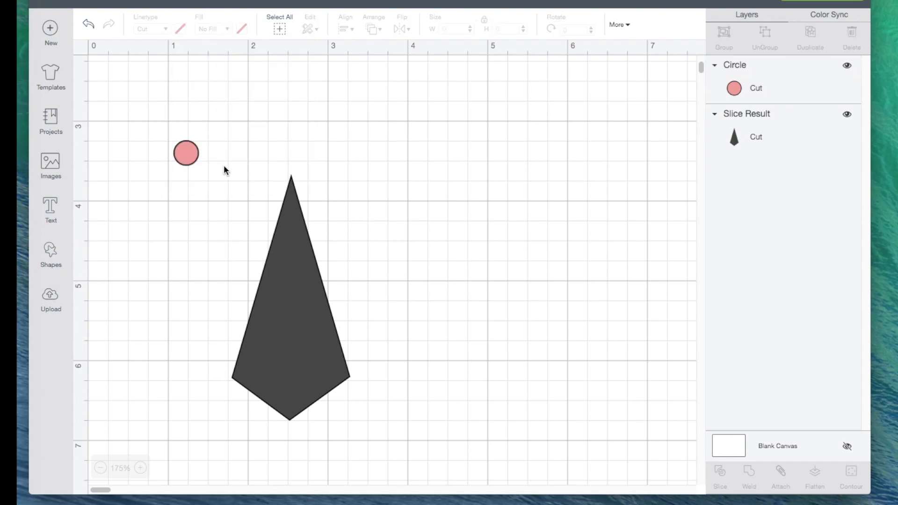
drag(187, 154, 295, 208)
click(407, 192)
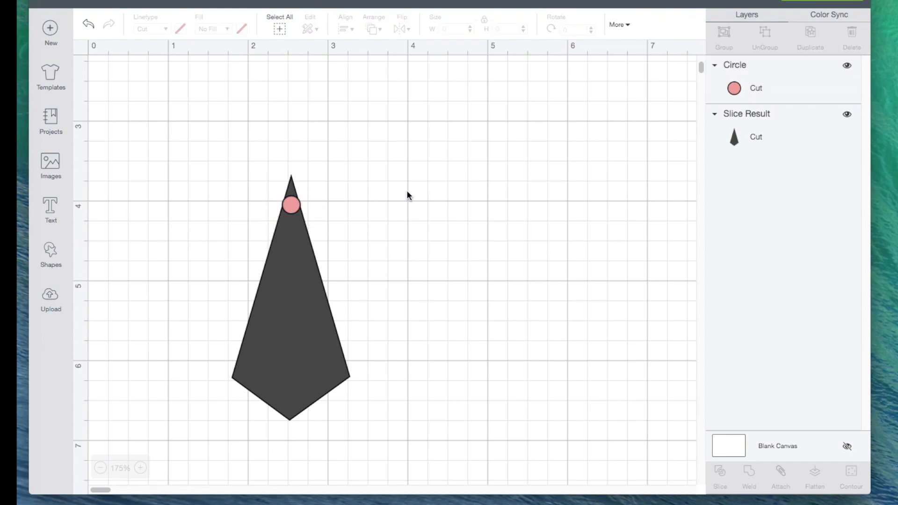
- Center the circle and the kite-shaped piece horizontally and slice them
drag(256, 145, 331, 267)
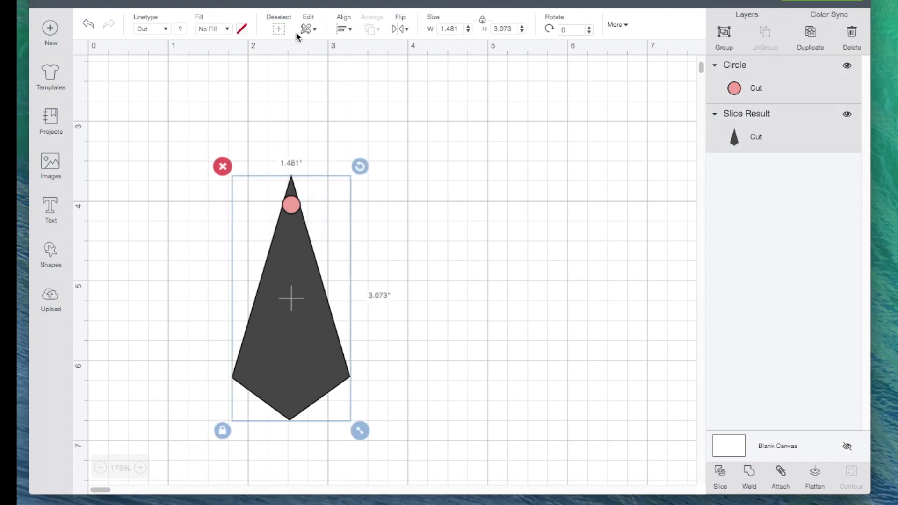
click(343, 31)
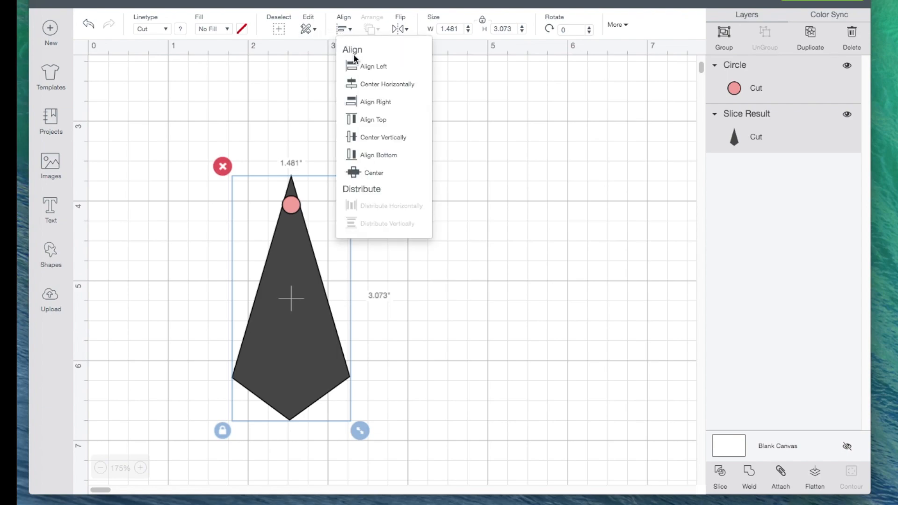
click(366, 86)
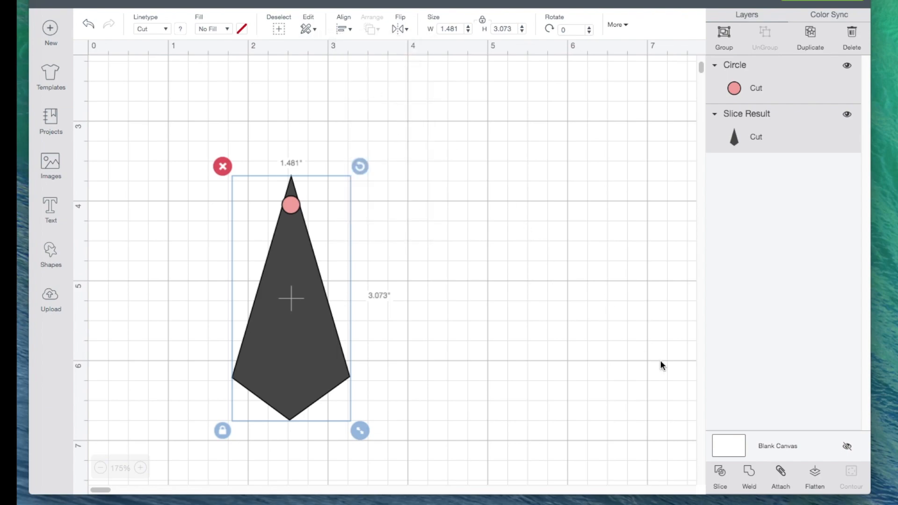
click(720, 473)
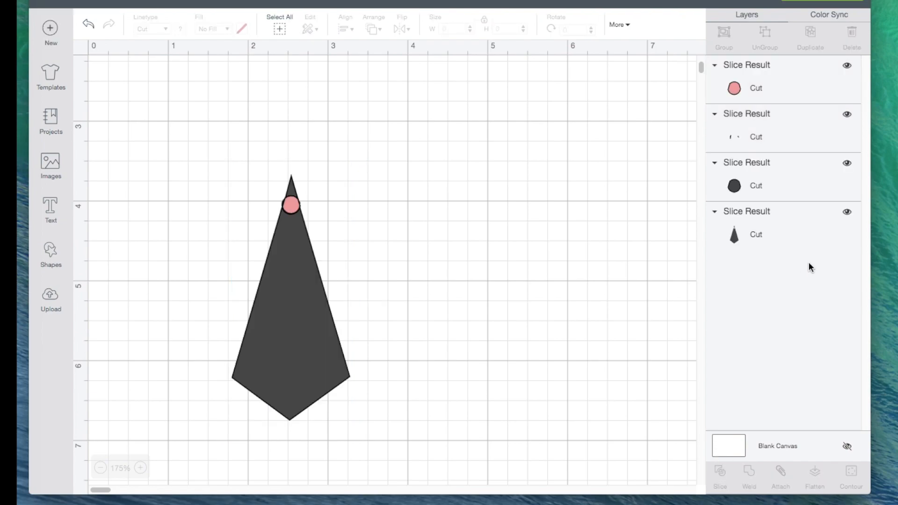
- Hide the pink circle, the tiny slivers and the dark circle left from the slice
click(848, 67)
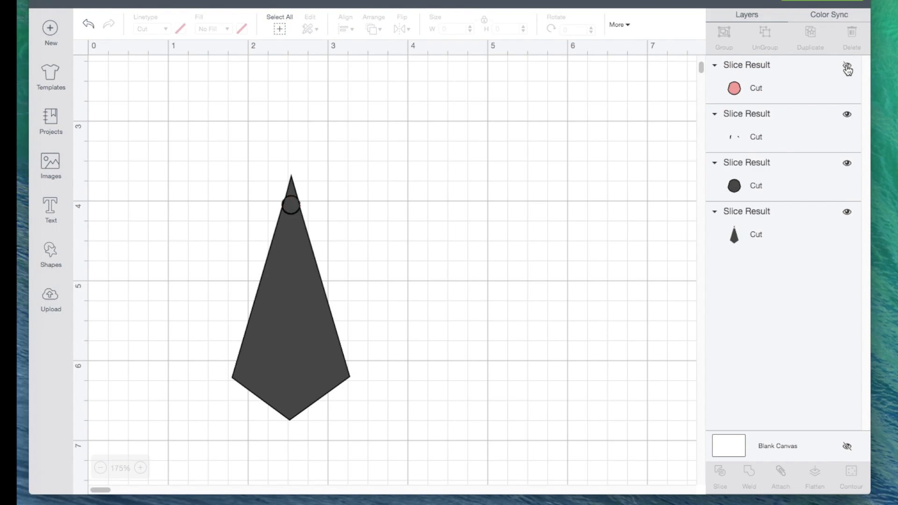
click(848, 162)
click(848, 117)
- Add a square, shrink it to about 1.02 inches per side and place it over the detached upper tip
click(51, 255)
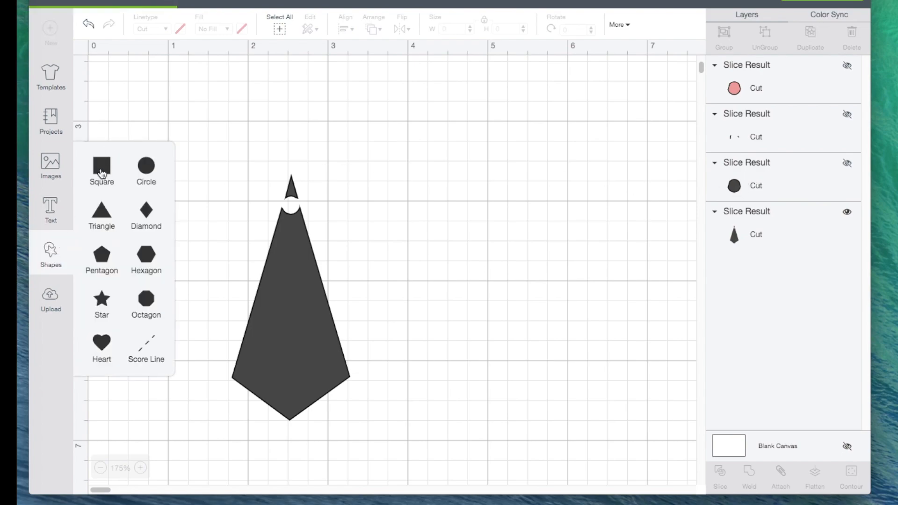
click(101, 165)
drag(472, 438, 317, 268)
drag(270, 221, 319, 162)
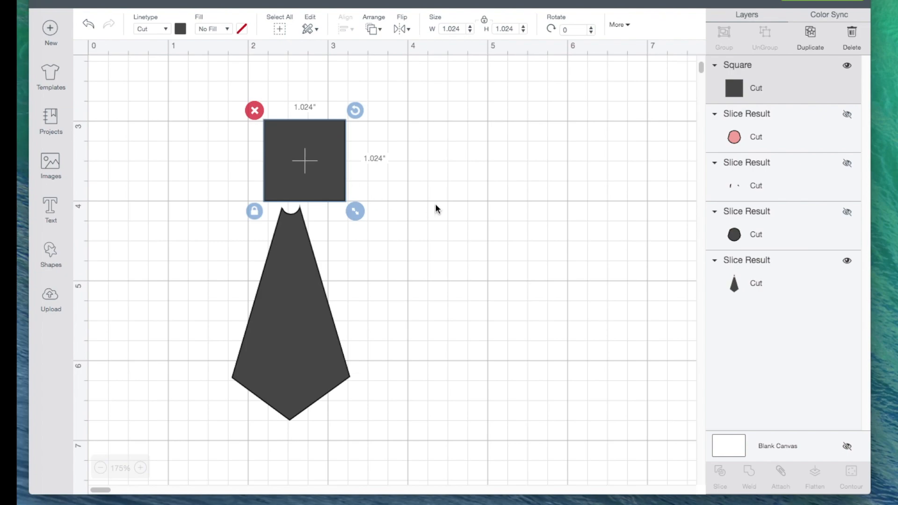
- Slice the cut kite-shaped piece with the square and delete the square and tip pieces
click(270, 115)
drag(227, 91, 355, 327)
click(717, 477)
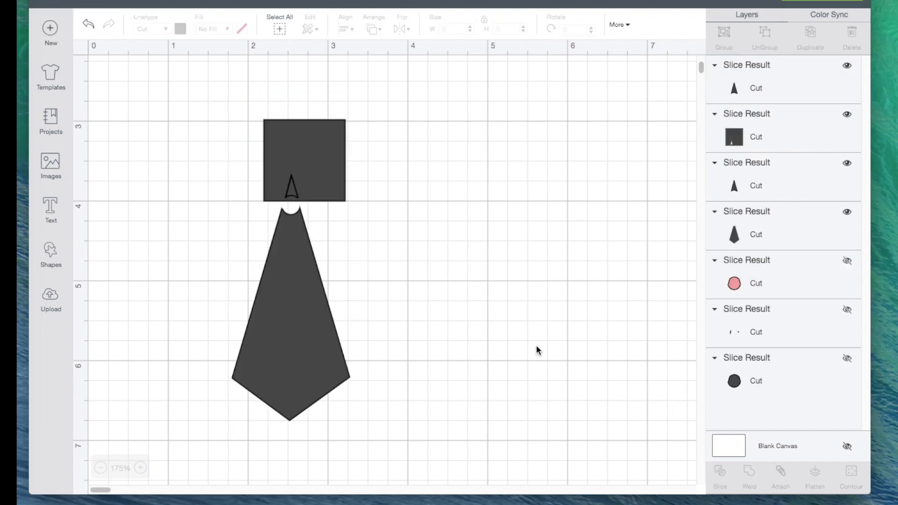
drag(215, 95, 394, 202)
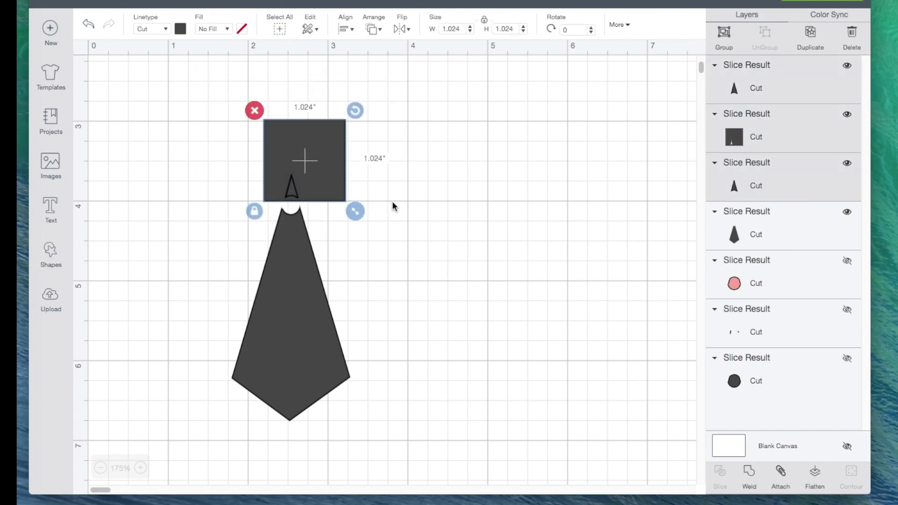
click(255, 111)
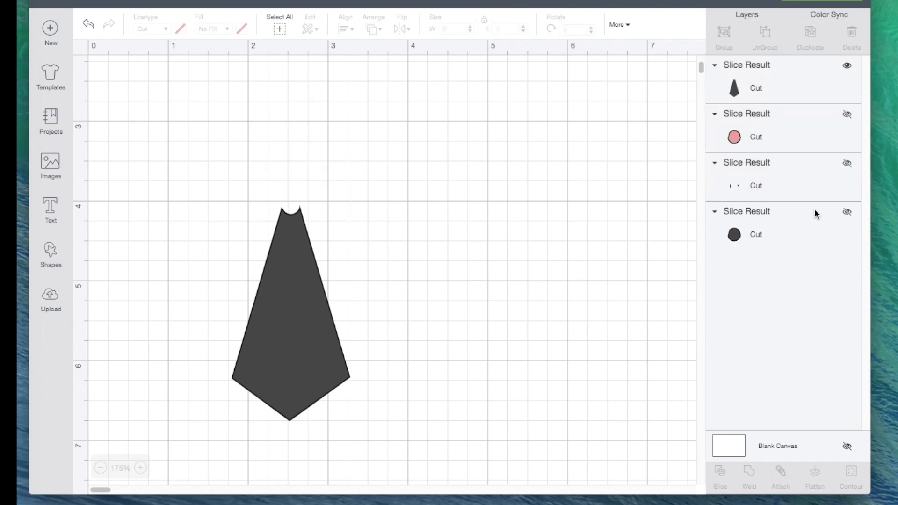
- Show the dark circle piece again and weld it to the notched kite-shaped piece
click(848, 213)
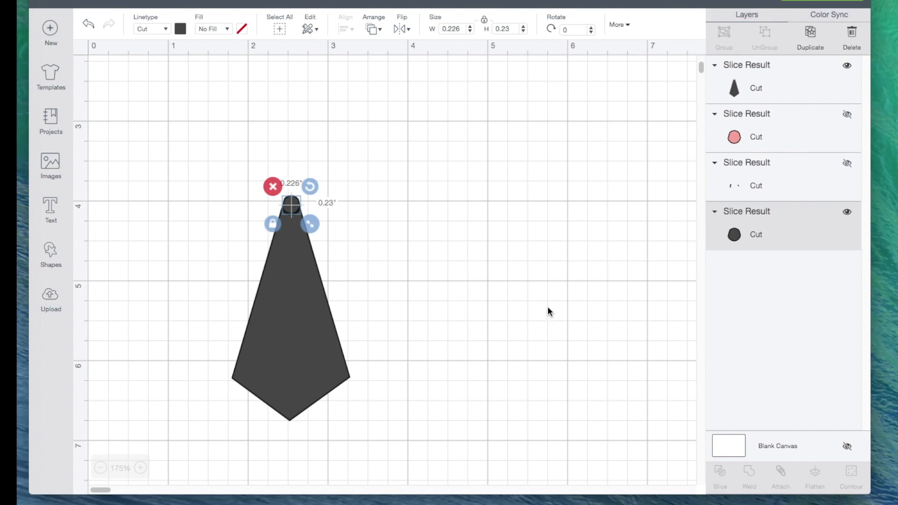
click(536, 313)
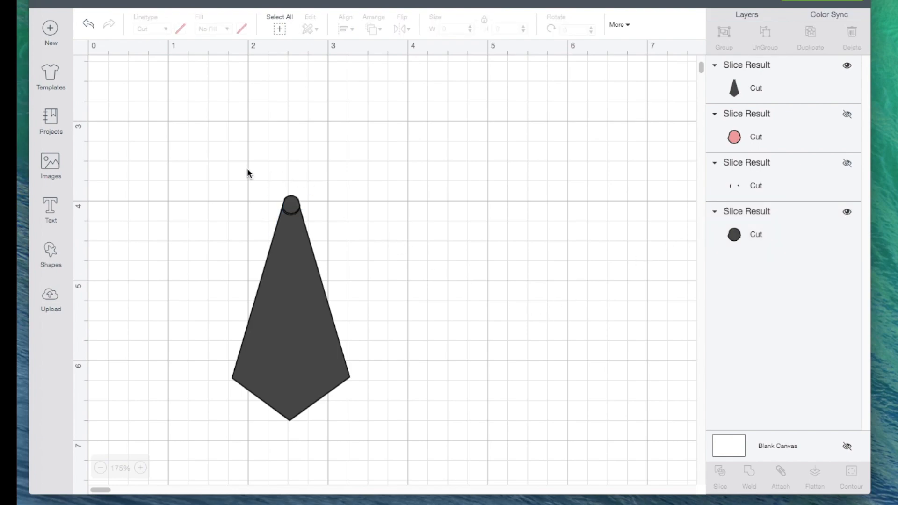
drag(248, 170, 320, 273)
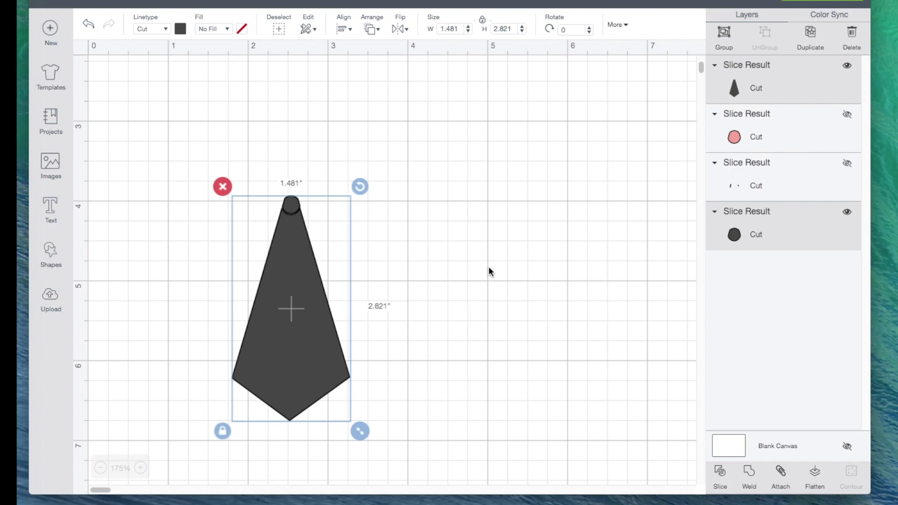
click(749, 473)
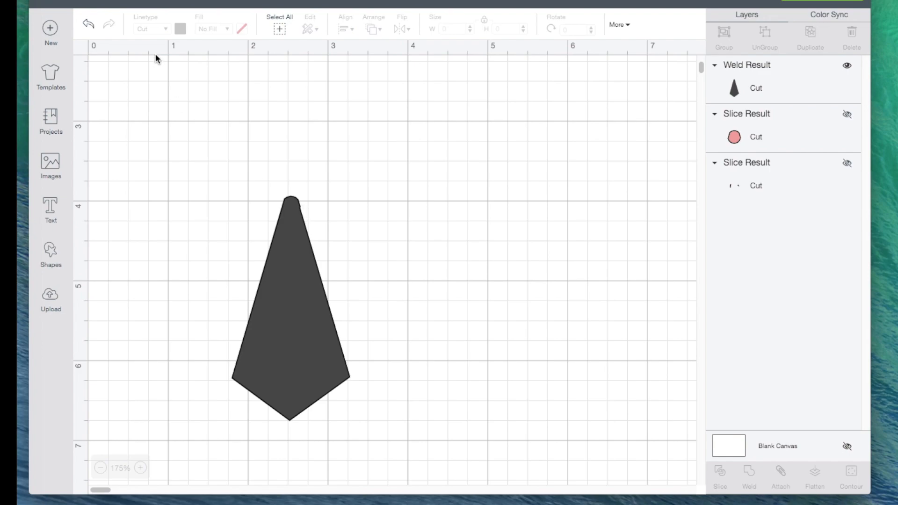
- Undo the weld, the square and circle slices, and the circle's horizontal centering
click(88, 25)
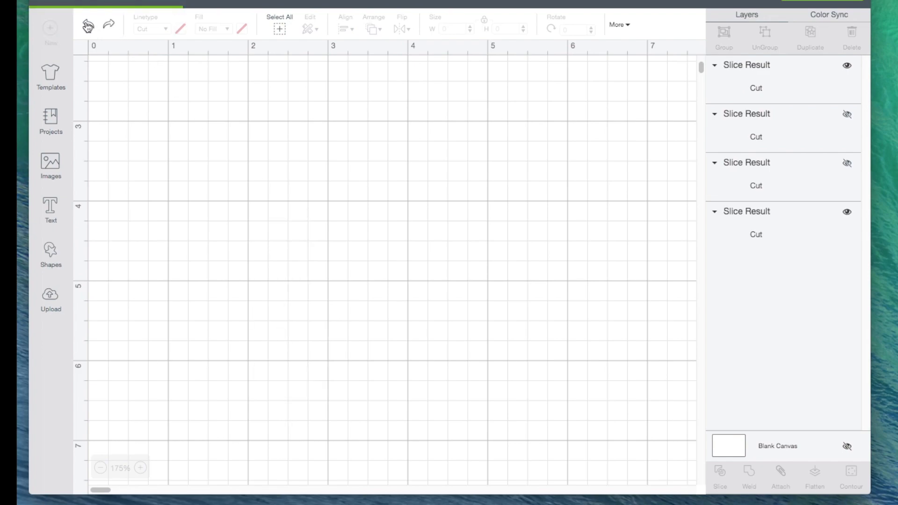
click(87, 24)
click(87, 24)
click(88, 25)
click(89, 27)
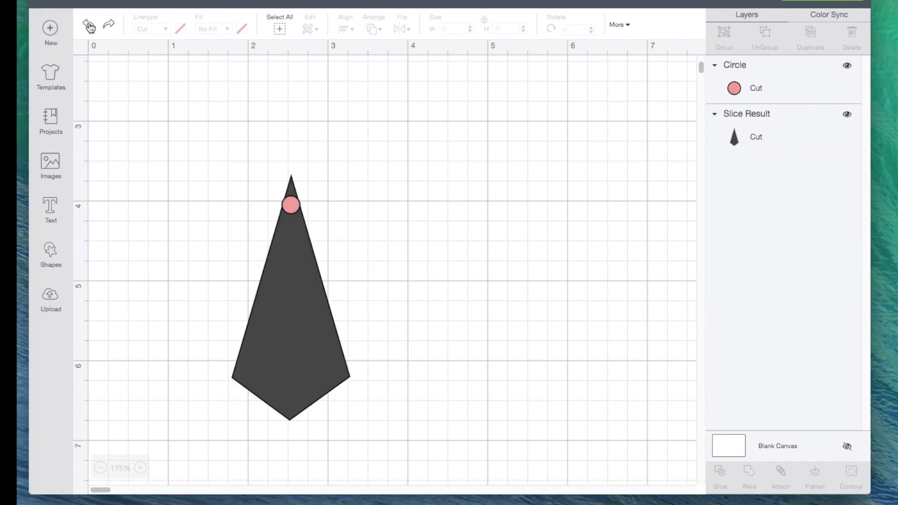
click(88, 26)
click(89, 26)
- Move the pink circle slightly lower on the kite-shaped piece so it spans the piece's width
drag(293, 208, 294, 214)
click(412, 202)
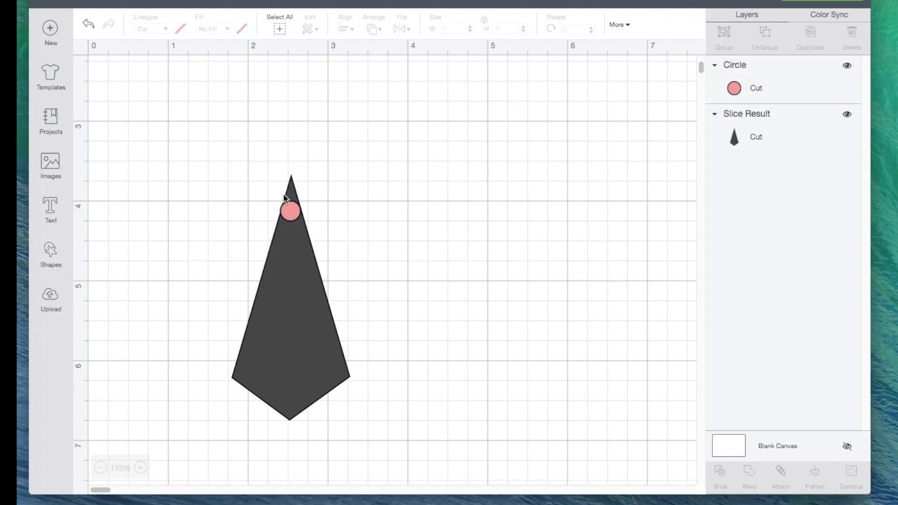
click(291, 212)
- Center the lowered circle horizontally on the kite-shaped piece and slice the two shapes
drag(291, 213, 321, 269)
click(420, 180)
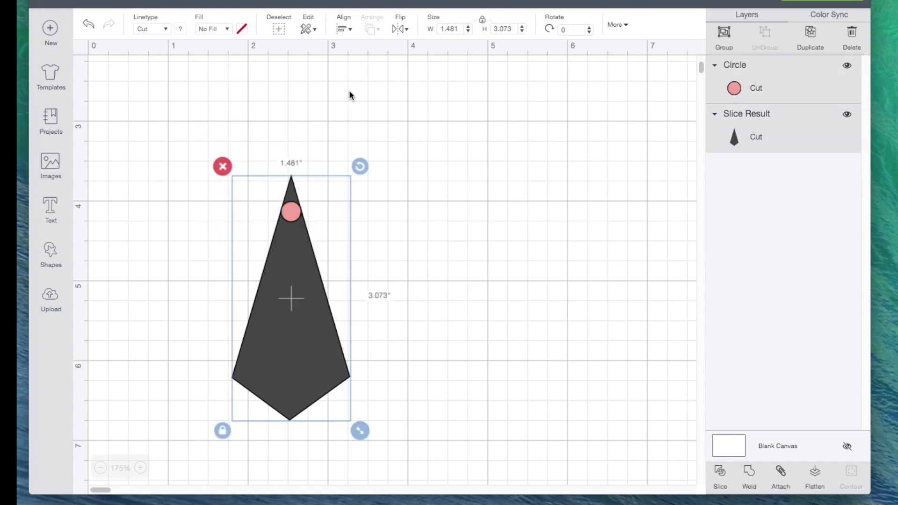
click(342, 30)
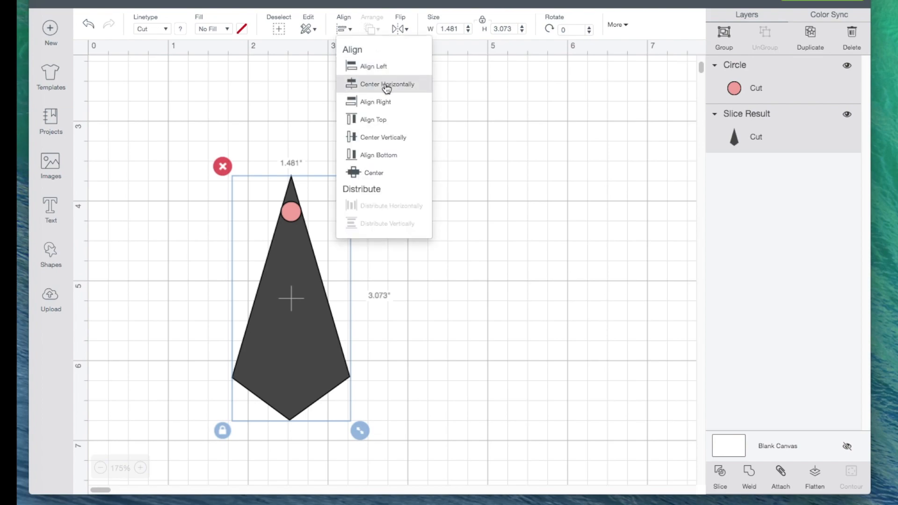
click(383, 85)
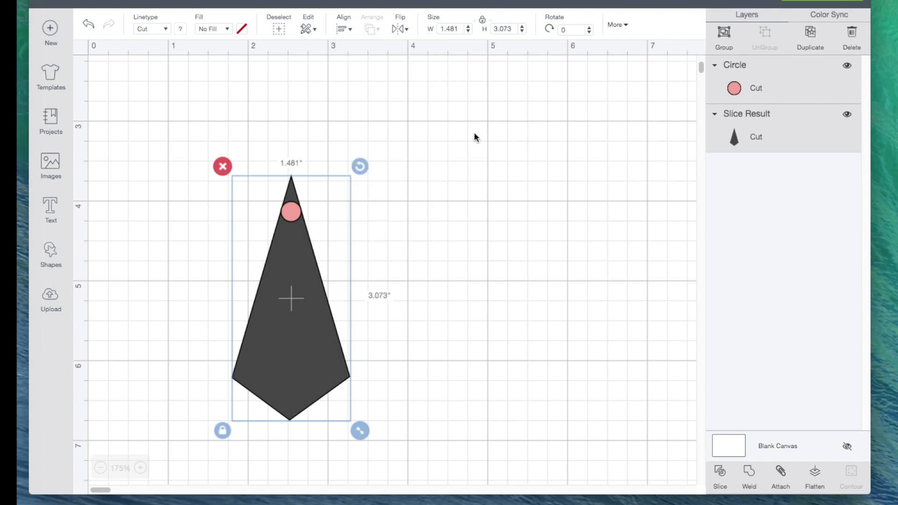
click(721, 474)
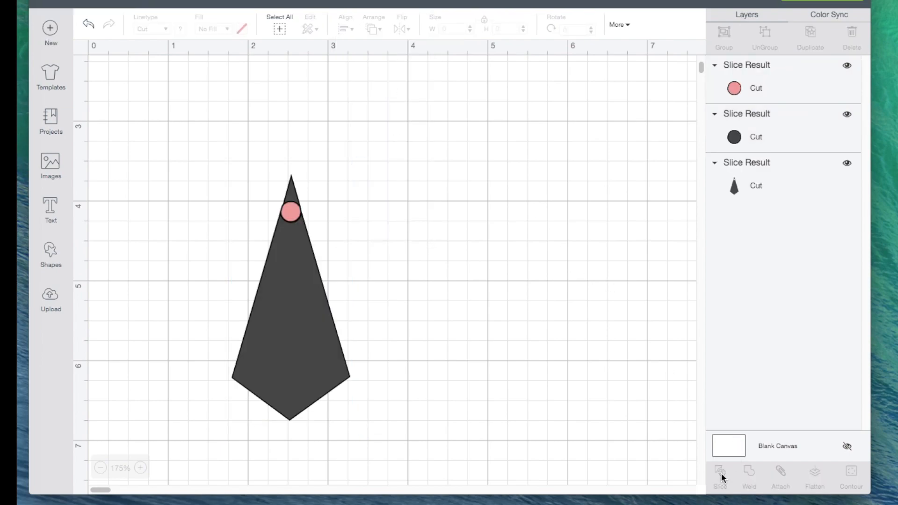
- Hide the pink and dark circle pieces and cover the kite shape's detached upper tip with a new square
click(847, 115)
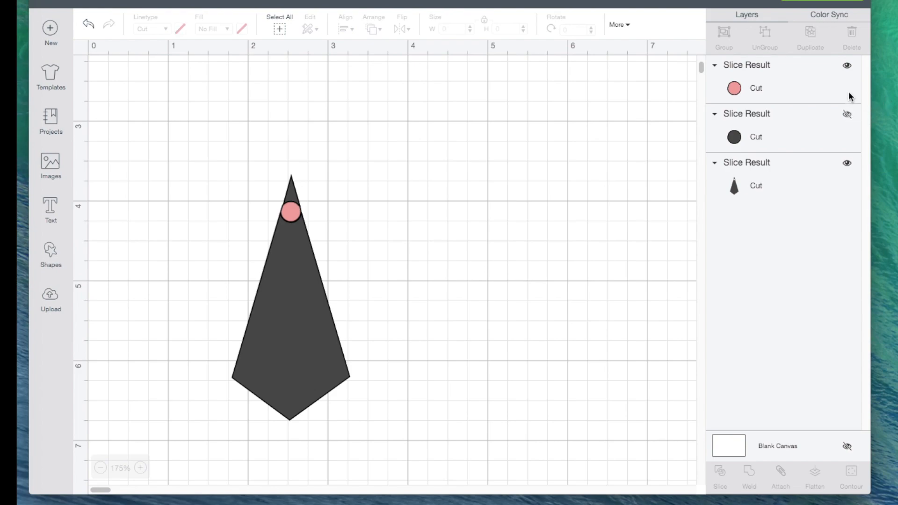
click(847, 67)
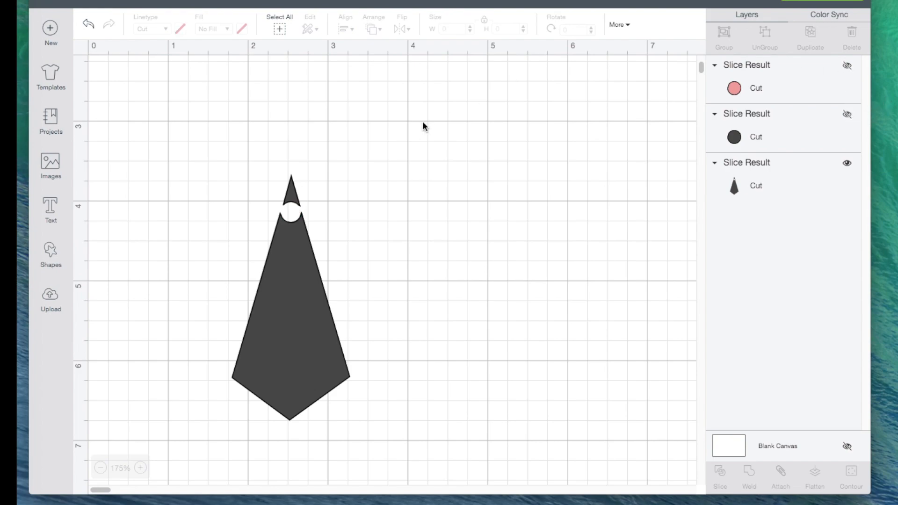
click(52, 253)
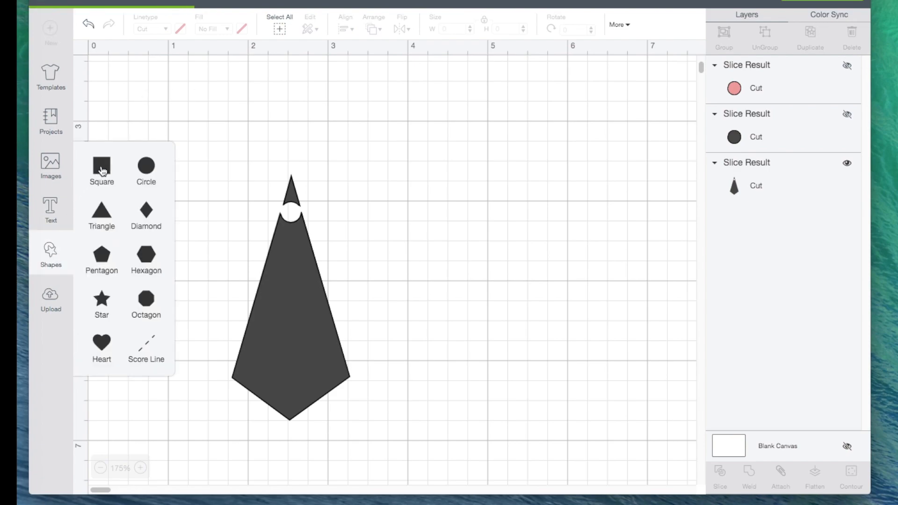
click(101, 170)
drag(512, 478, 425, 299)
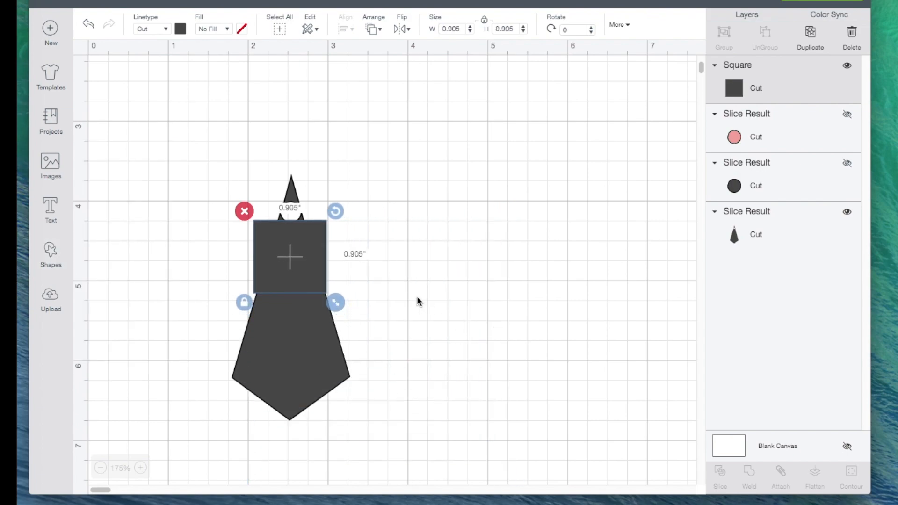
drag(297, 273, 305, 189)
click(504, 206)
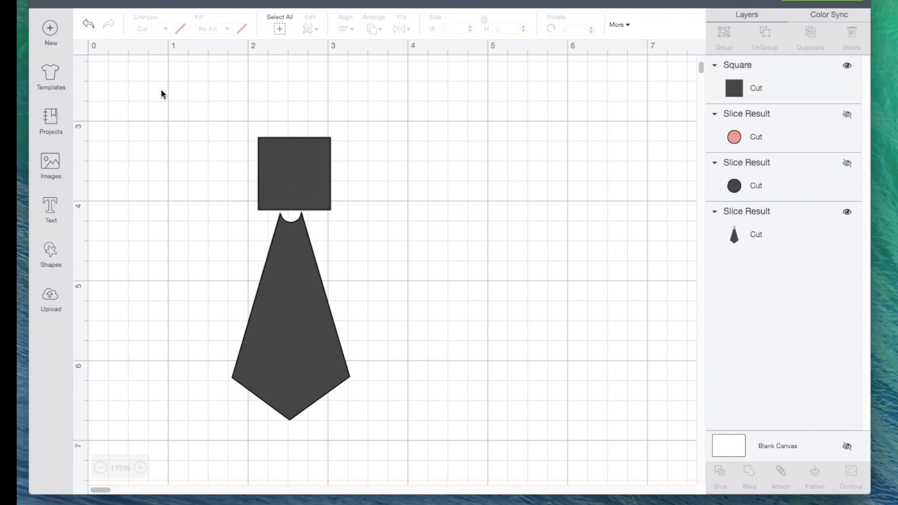
- Slice the square with the kite shape and delete the leftover square and tip pieces
drag(183, 118, 423, 316)
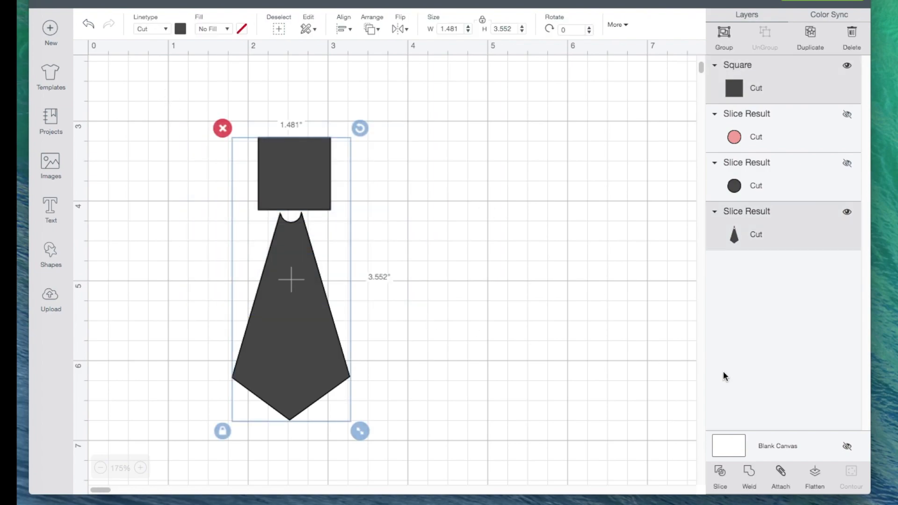
click(720, 473)
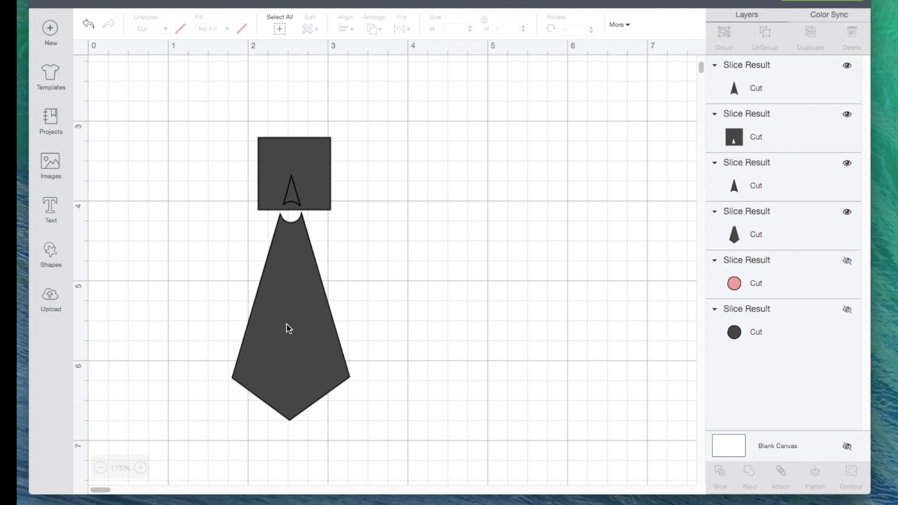
drag(223, 110, 359, 199)
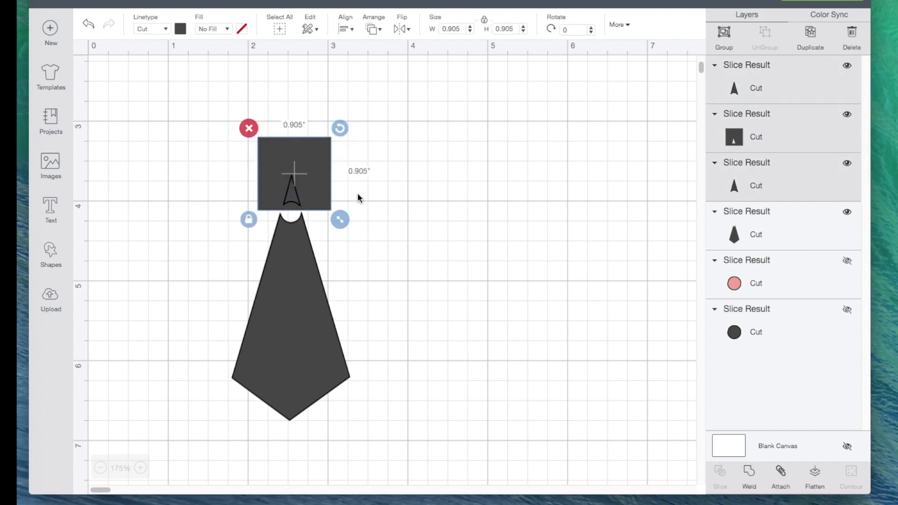
click(249, 128)
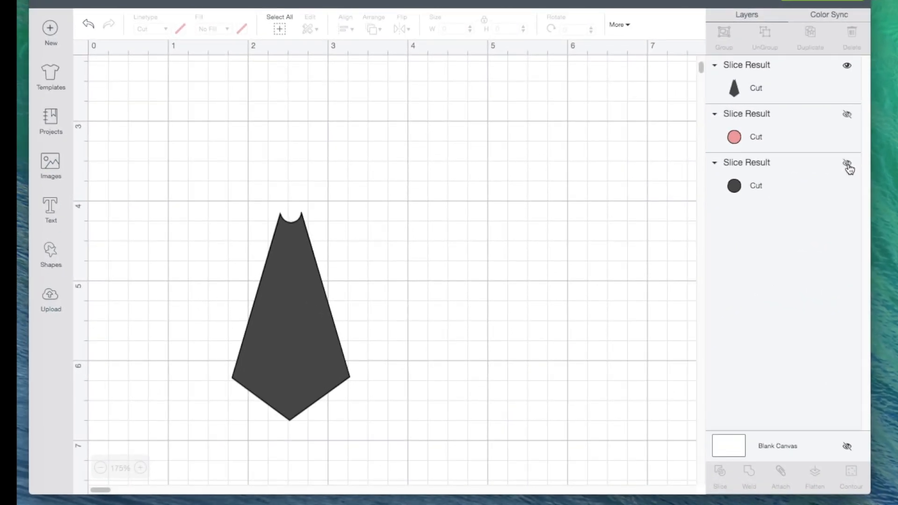
- Show the dark circle piece again and weld it to the notched end of the tie body
click(847, 163)
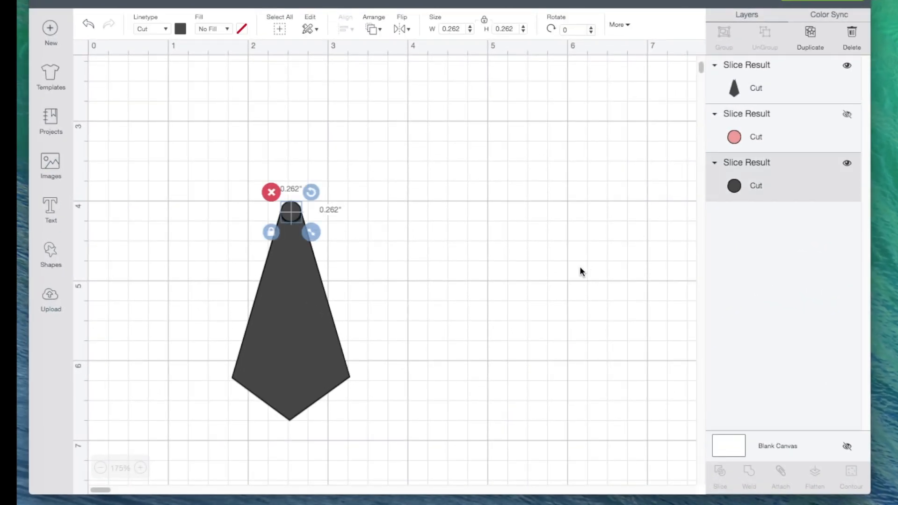
click(563, 284)
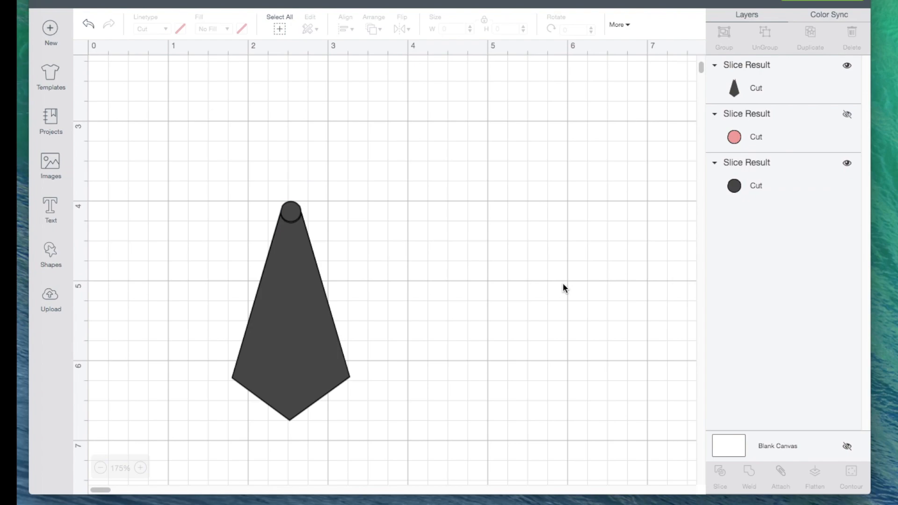
drag(238, 156, 368, 286)
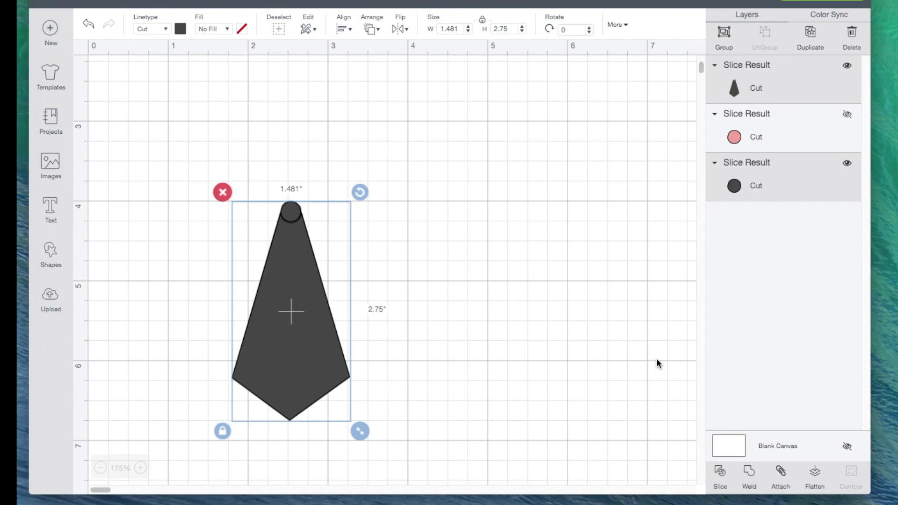
click(750, 473)
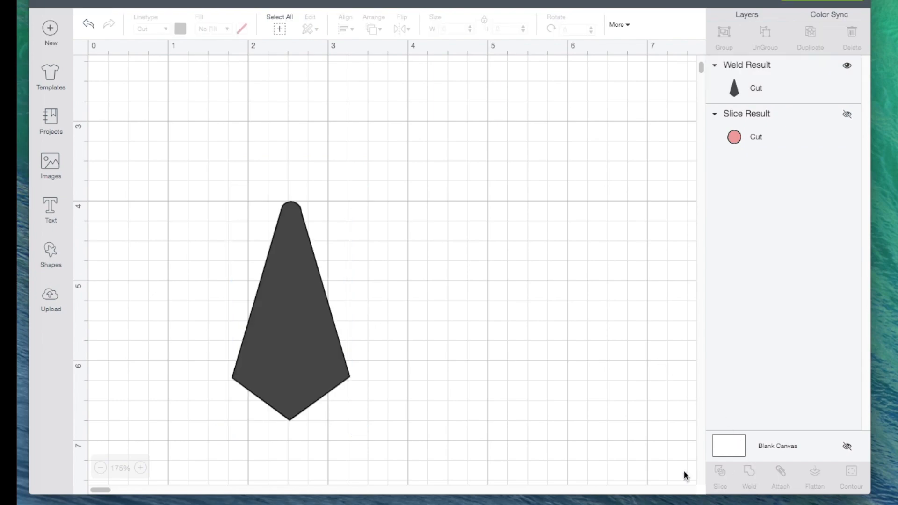
- Examine the rounded upper end of the welded tie body up close
click(283, 352)
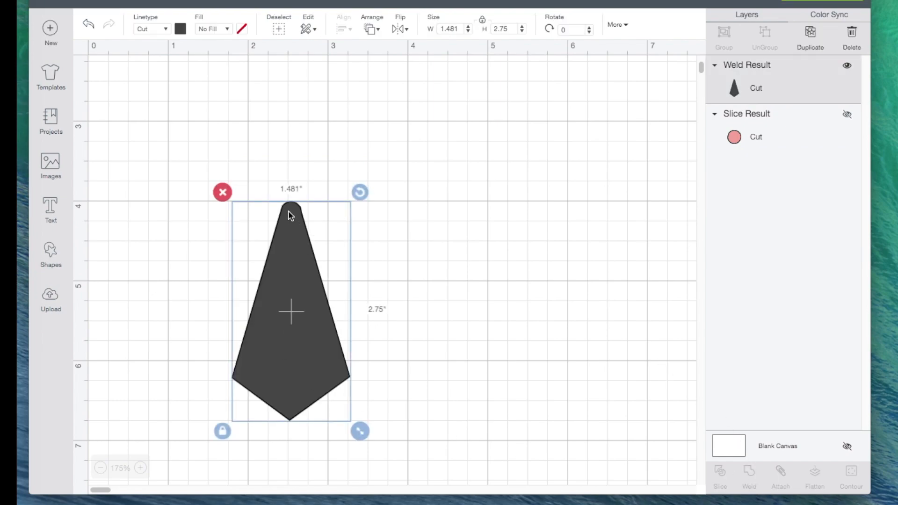
click(450, 214)
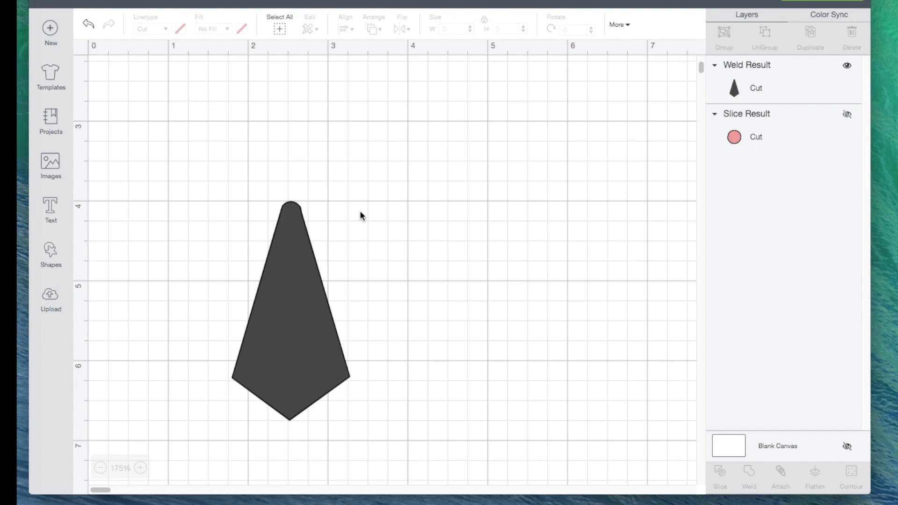
click(141, 469)
click(141, 468)
click(141, 468)
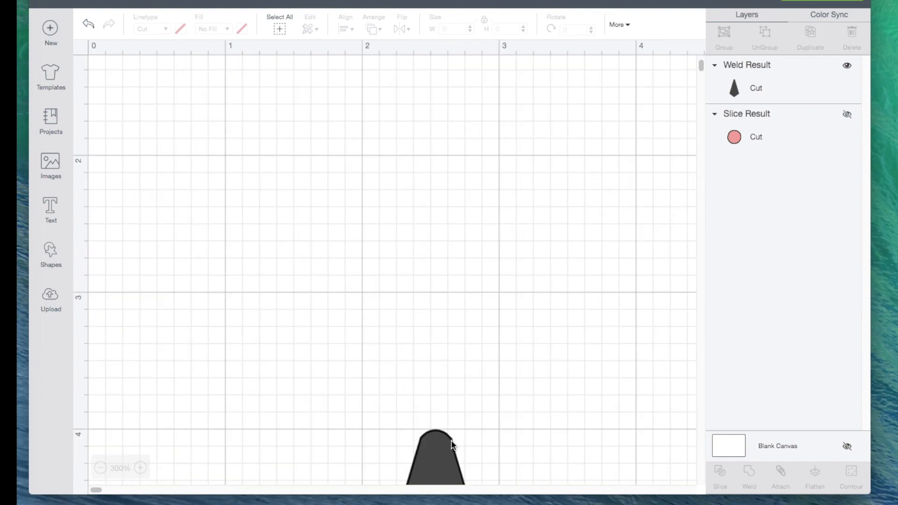
click(101, 468)
click(100, 469)
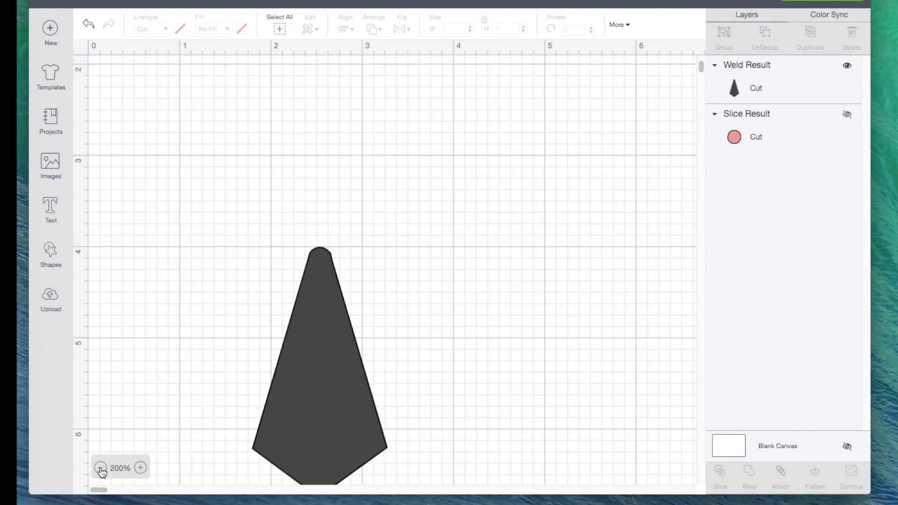
click(101, 468)
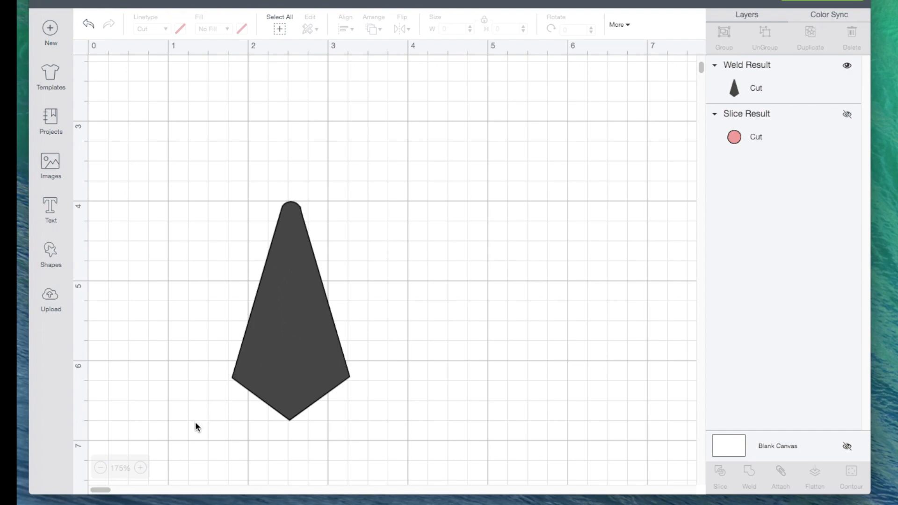
- Duplicate the welded tie body and color the original dark red
click(288, 314)
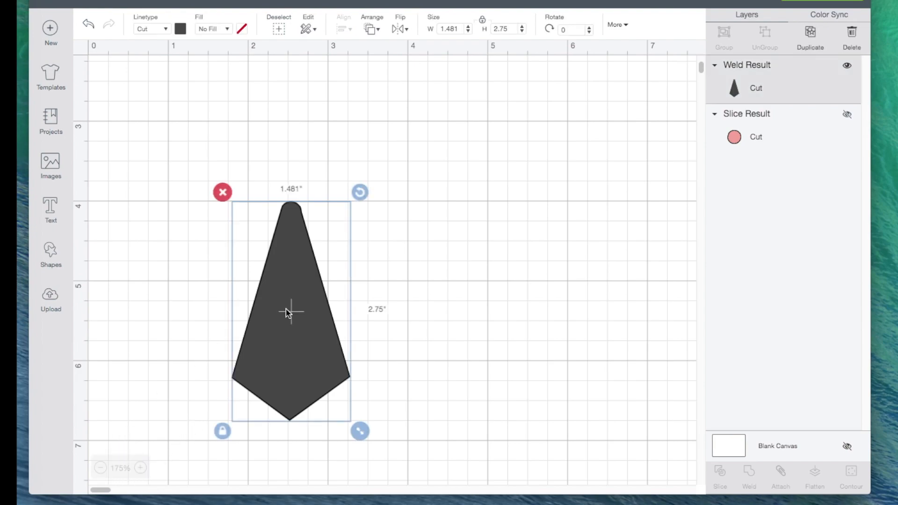
click(810, 39)
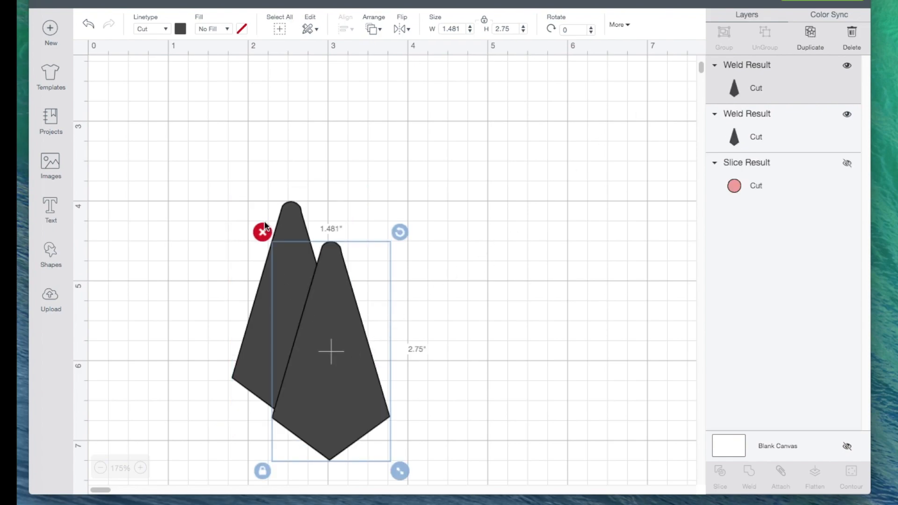
click(291, 214)
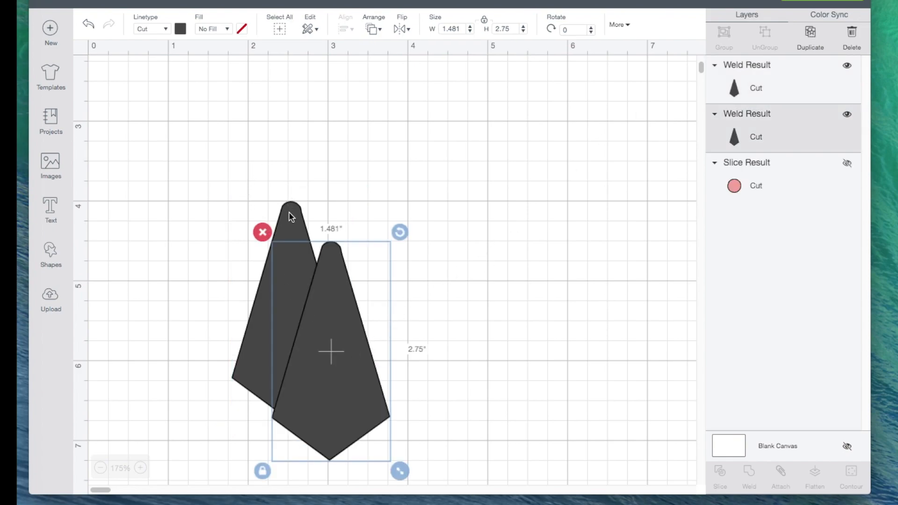
click(180, 29)
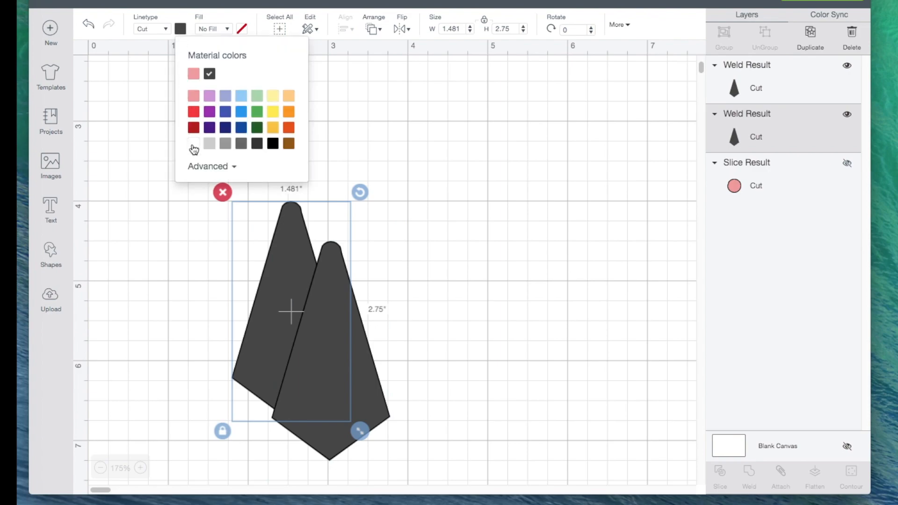
click(194, 114)
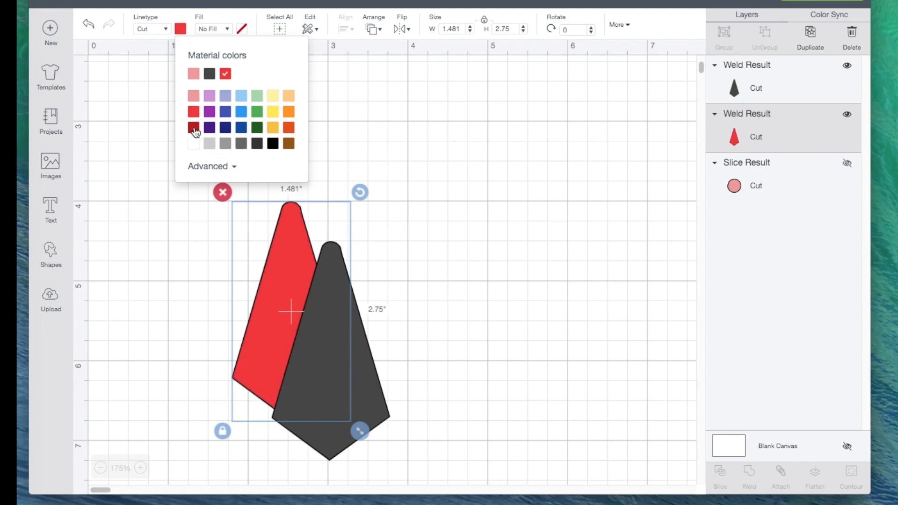
click(195, 131)
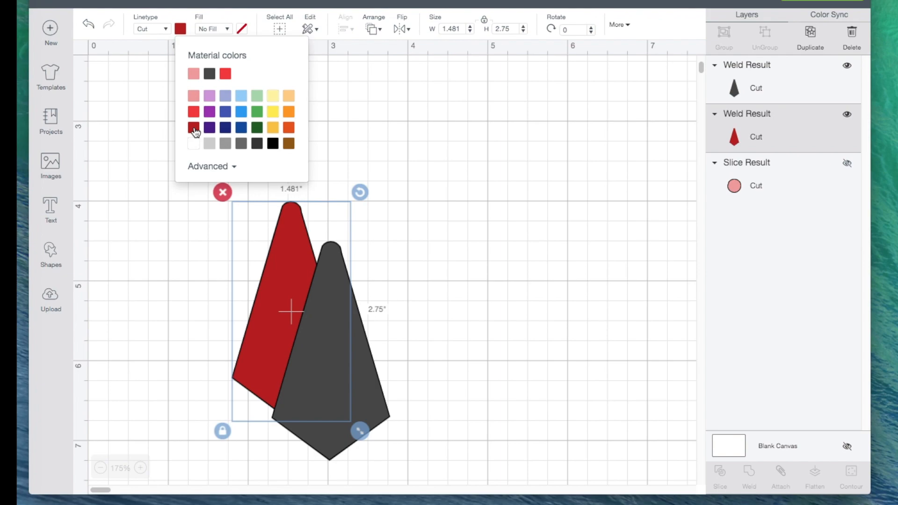
- Color the duplicated tie body white
click(370, 381)
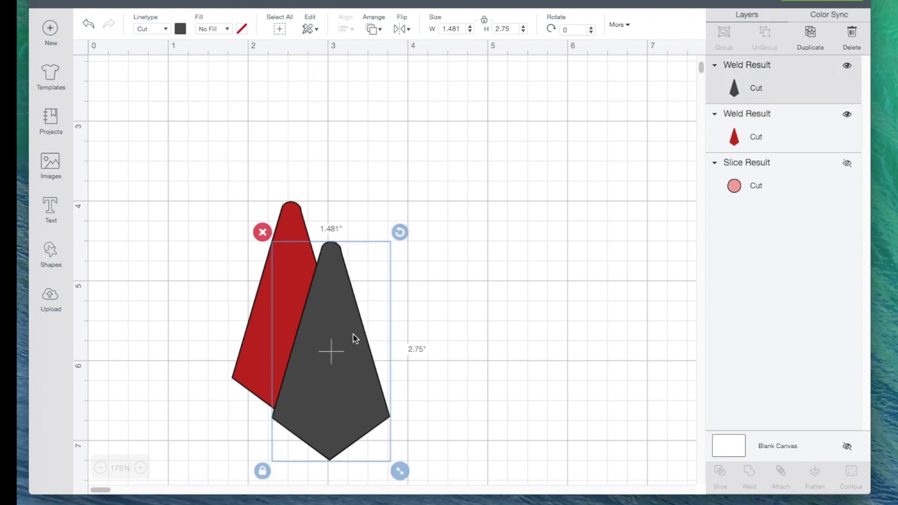
click(180, 30)
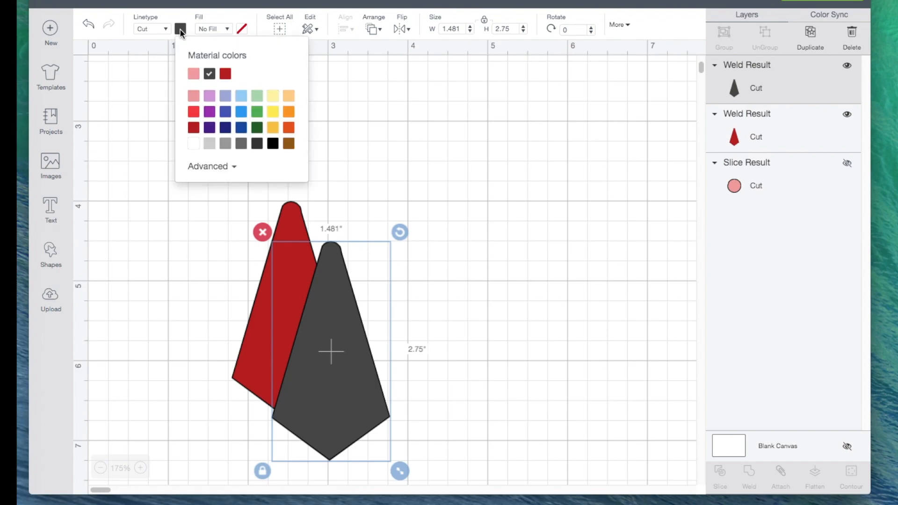
click(194, 144)
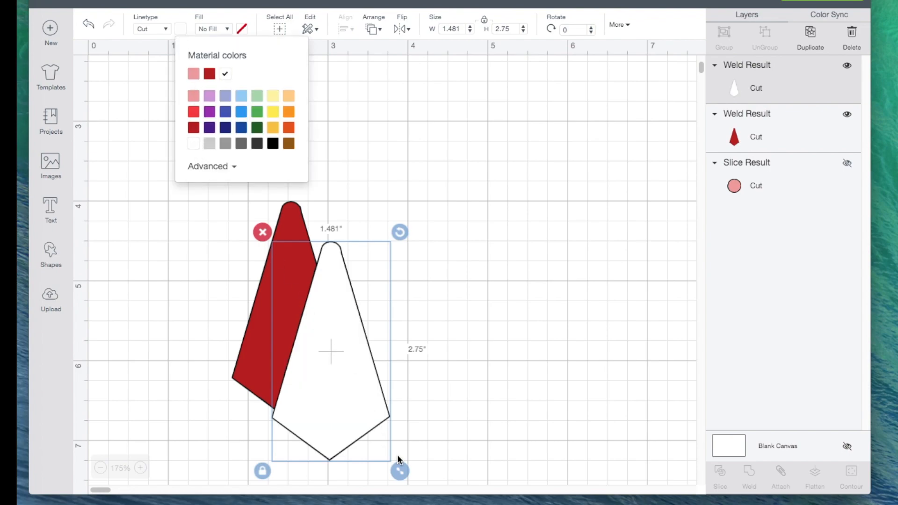
click(402, 471)
- Duplicate the red and white tie bodies together and move the copies well away from the originals
drag(232, 178, 443, 447)
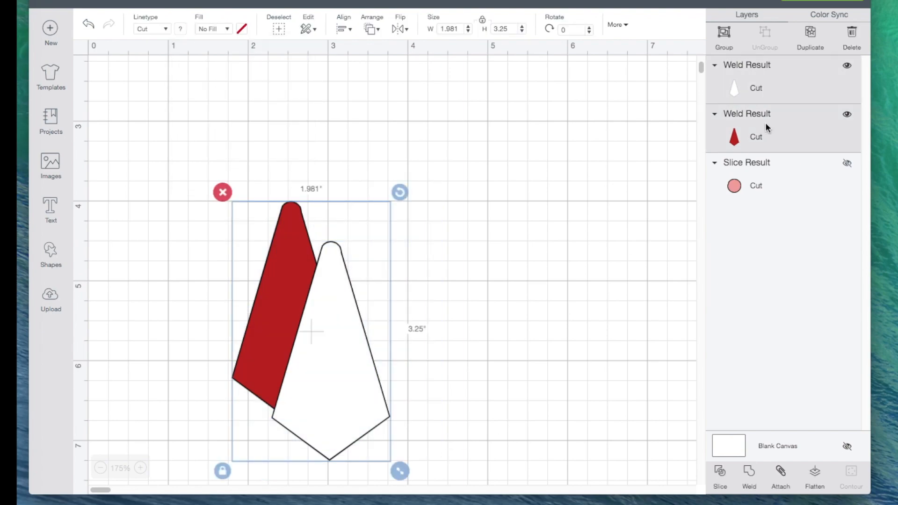
click(810, 35)
drag(373, 369, 669, 503)
drag(589, 407, 642, 503)
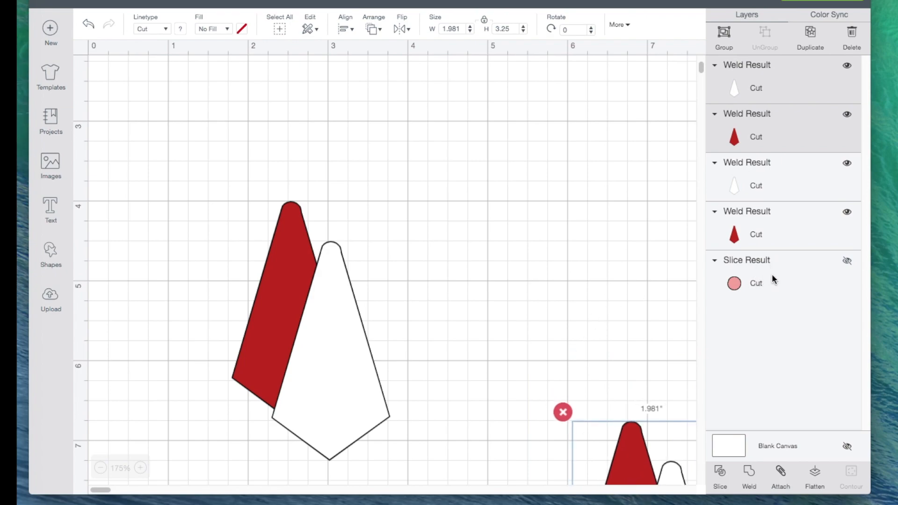
- Show the hidden pink circle, move the tie bodies off it, and delete the circle
click(848, 262)
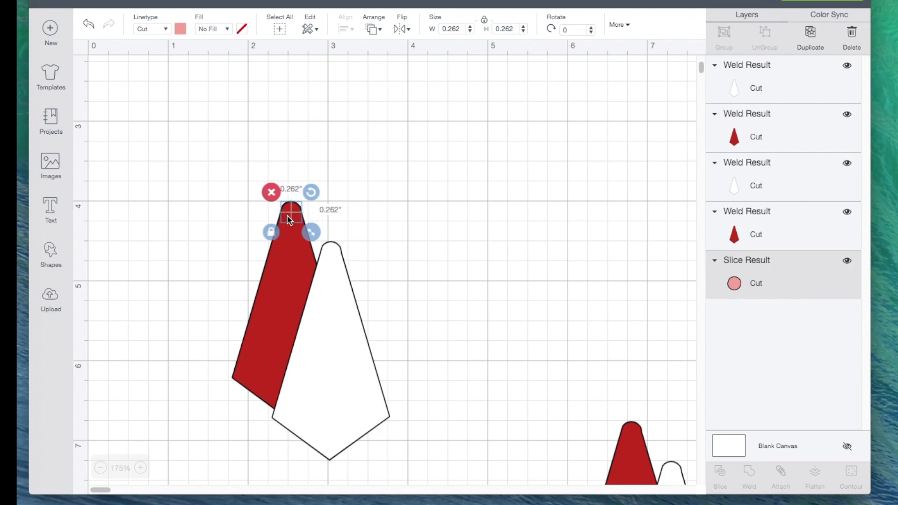
drag(283, 277, 262, 308)
click(290, 238)
drag(290, 239, 256, 249)
click(745, 279)
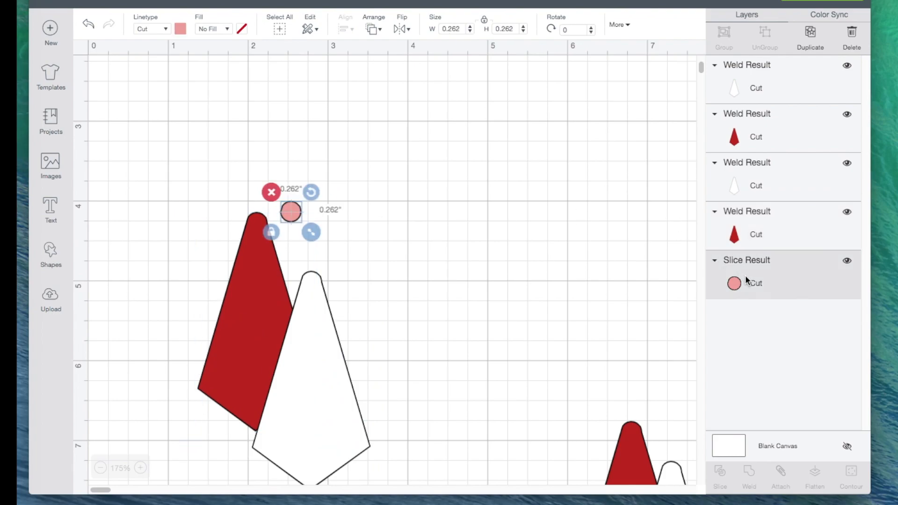
click(274, 192)
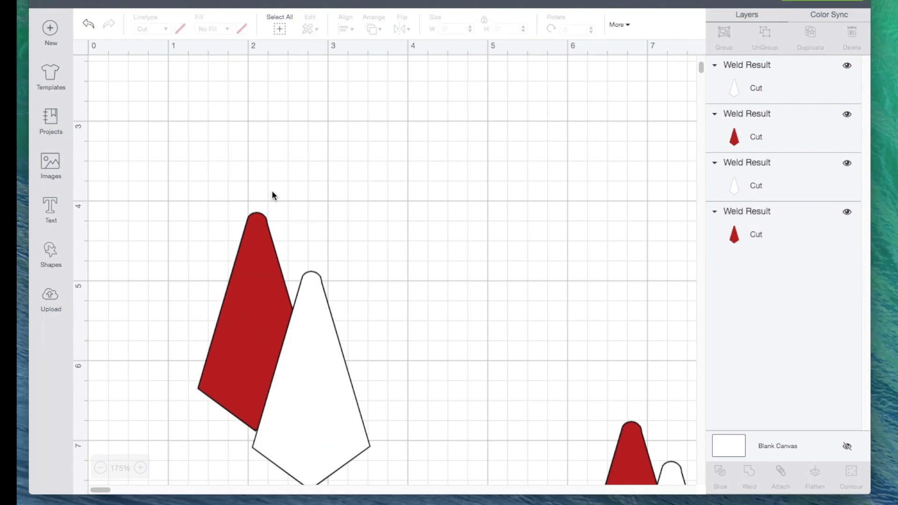
- Move the original red tie body higher on the canvas and stack the white one directly over it
drag(312, 327, 369, 222)
drag(264, 306, 284, 223)
drag(385, 298, 292, 254)
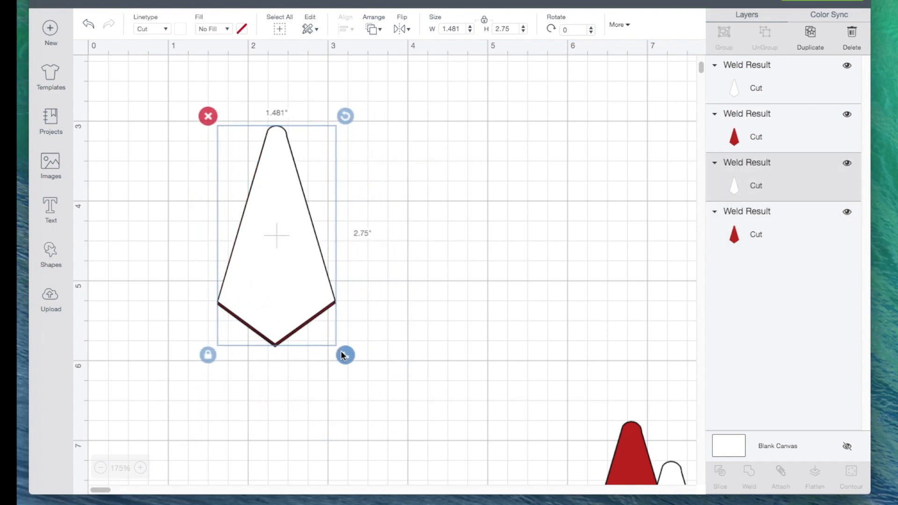
- Shrink the white tie body proportionally to about 1.156 by 2.147 inches and fit it against the red one's upper end
drag(349, 358, 329, 312)
drag(282, 262, 293, 267)
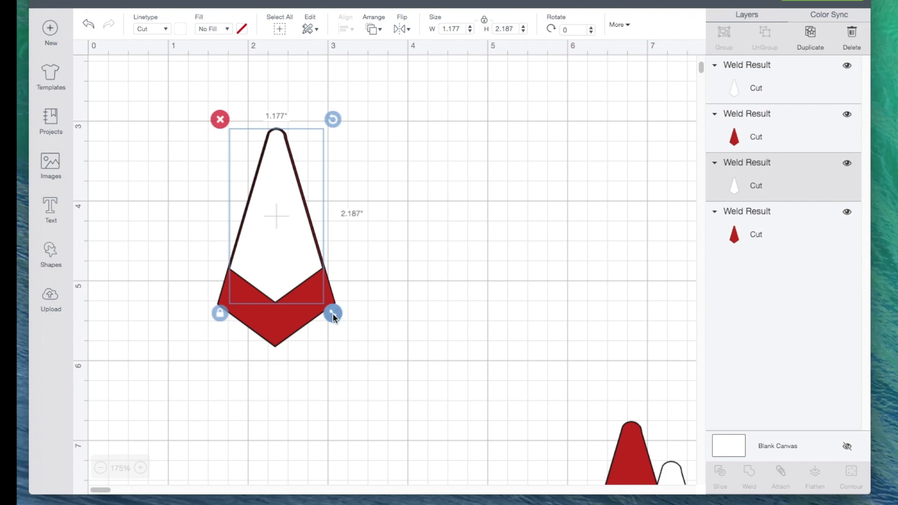
drag(333, 317, 332, 313)
drag(278, 246, 279, 245)
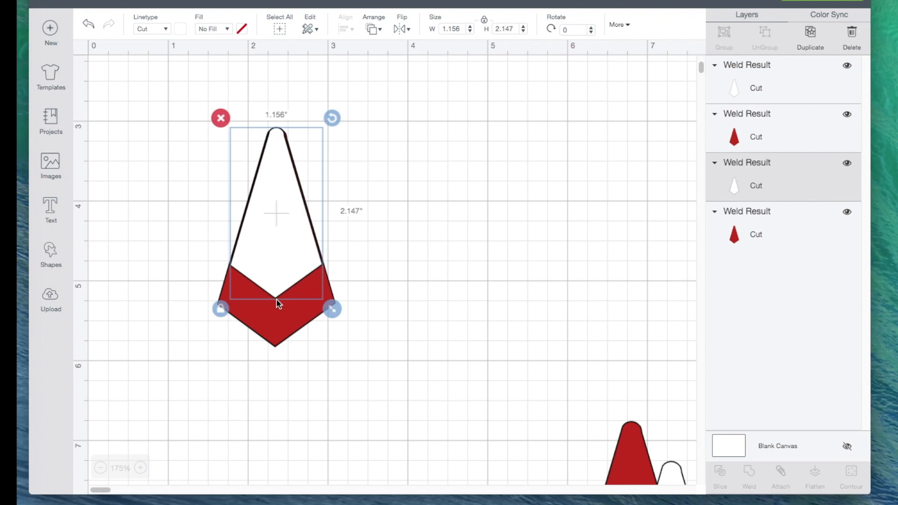
- Unlock the white tie body's proportions, widen it to about 1.259 inches, and realign it over the red one
click(219, 309)
drag(333, 312, 341, 310)
drag(295, 259, 290, 259)
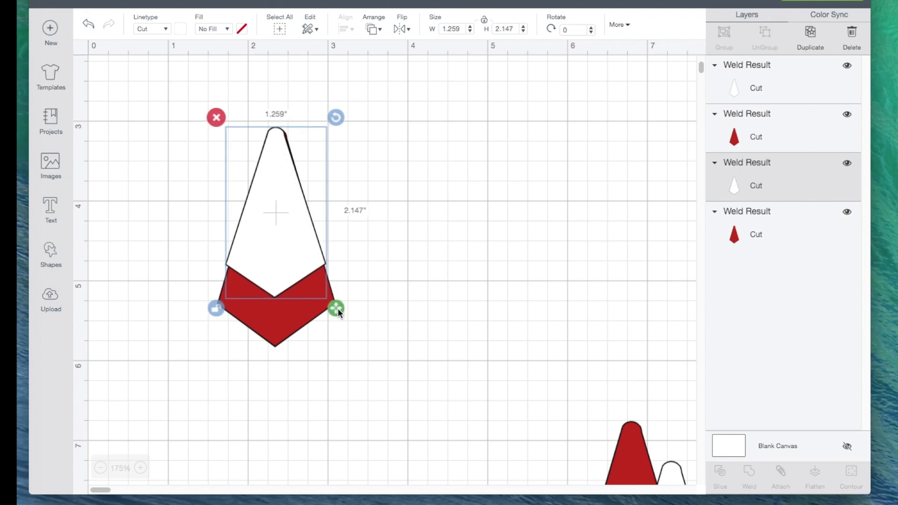
- Resize the upper white tie body to about 1.402 by 2.123 inches and recentre it over the red one
drag(338, 308, 349, 306)
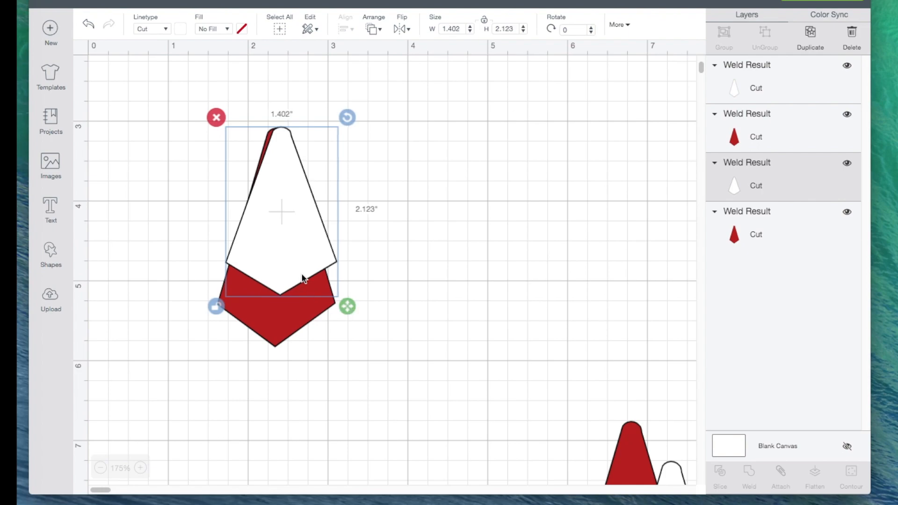
drag(295, 262, 293, 265)
click(478, 253)
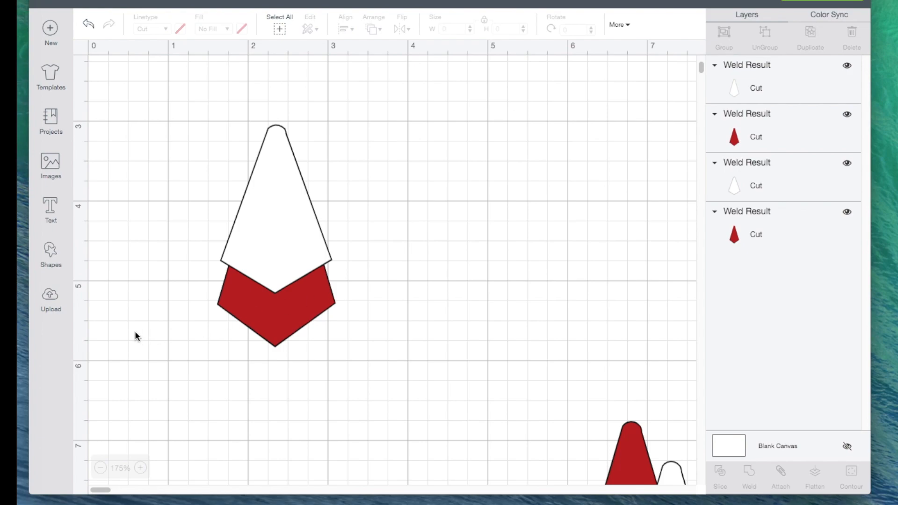
- Add a text letter "v" below the tie, unlock its proportions, and stretch it to about 3.299 by 1.096 inches
click(52, 211)
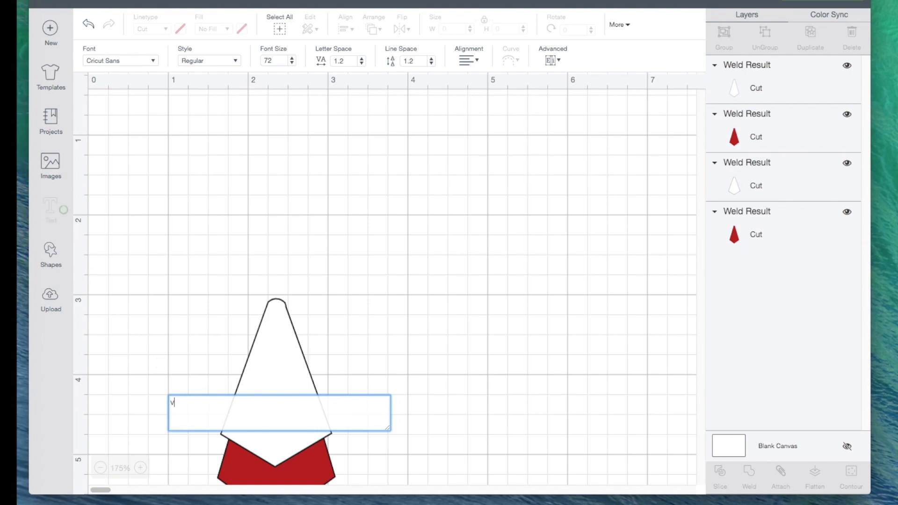
text(V)
scroll(156, 352, down, 5)
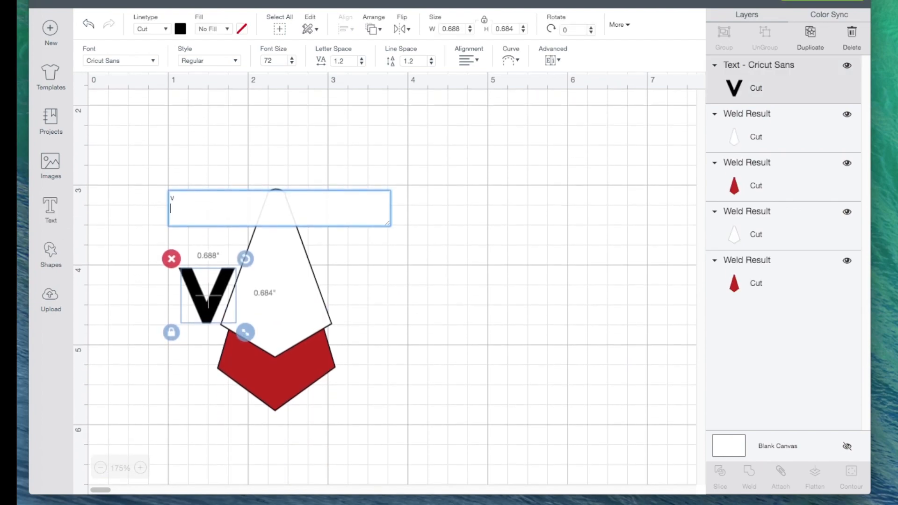
drag(191, 267, 181, 406)
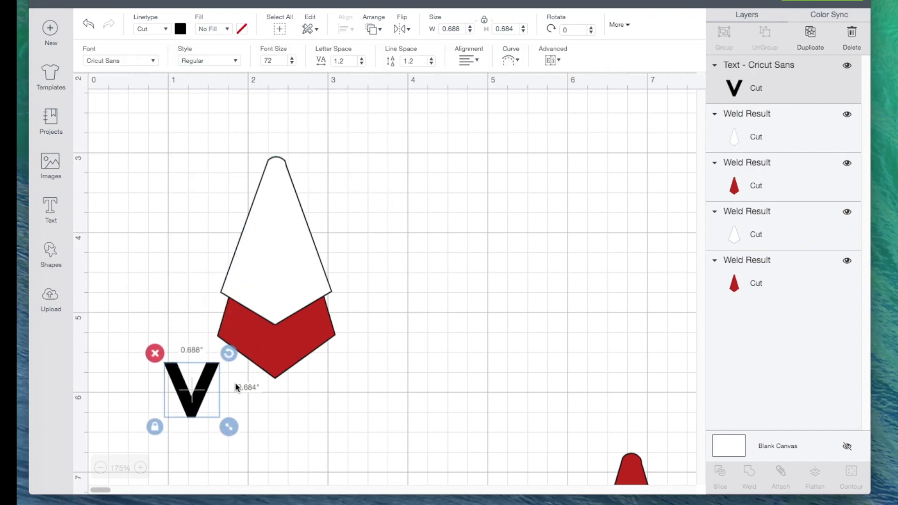
click(154, 427)
drag(227, 429, 438, 459)
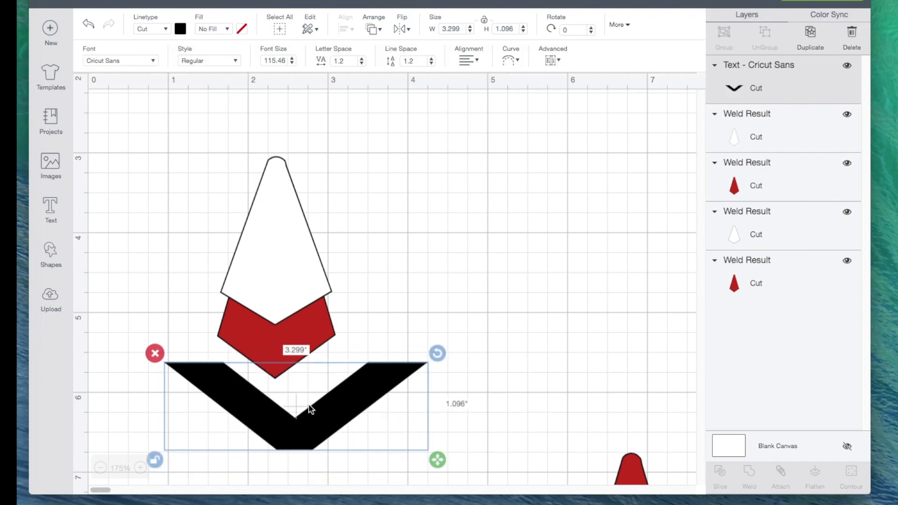
- Fit the V around the red tie body's lower point at about 3.338 by 1.089 inches and lock its proportions
drag(317, 423, 296, 384)
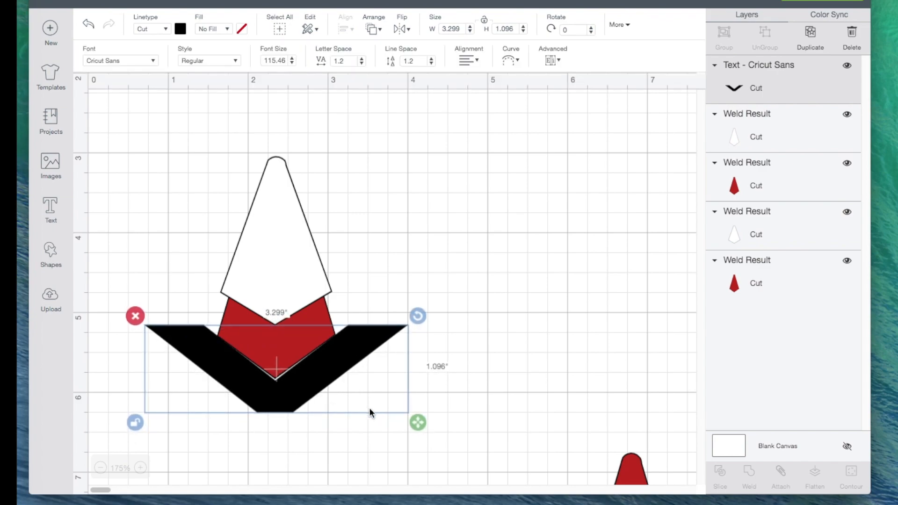
drag(418, 423, 421, 423)
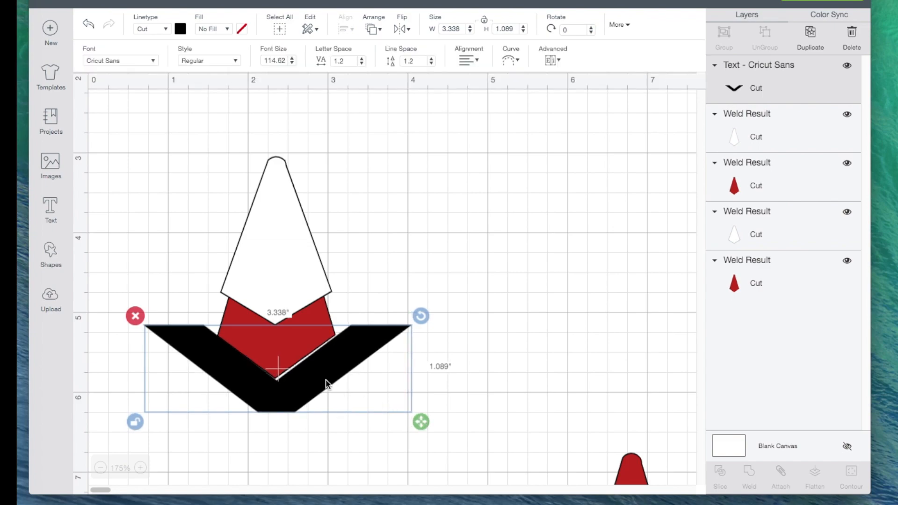
drag(320, 380, 318, 379)
click(134, 421)
click(133, 421)
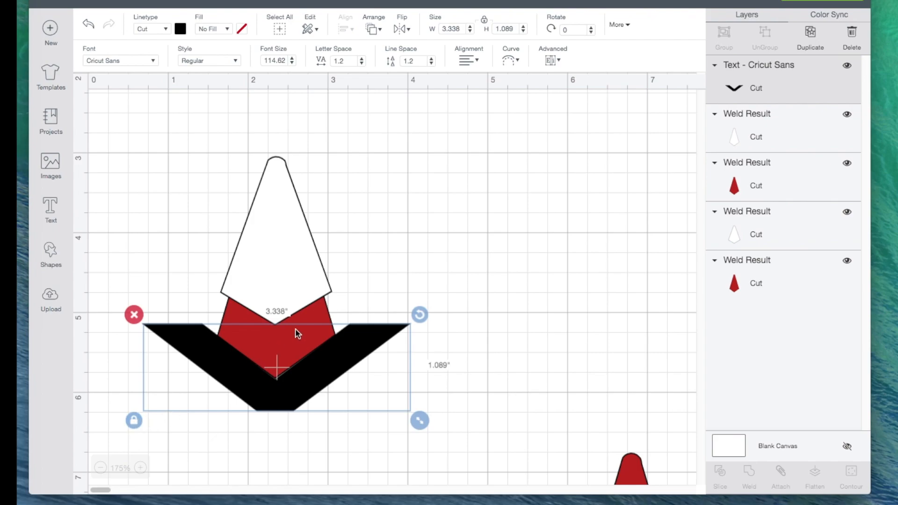
- Move the white tie body off the red one and fit the black V over the white body's lower point
drag(283, 265, 449, 245)
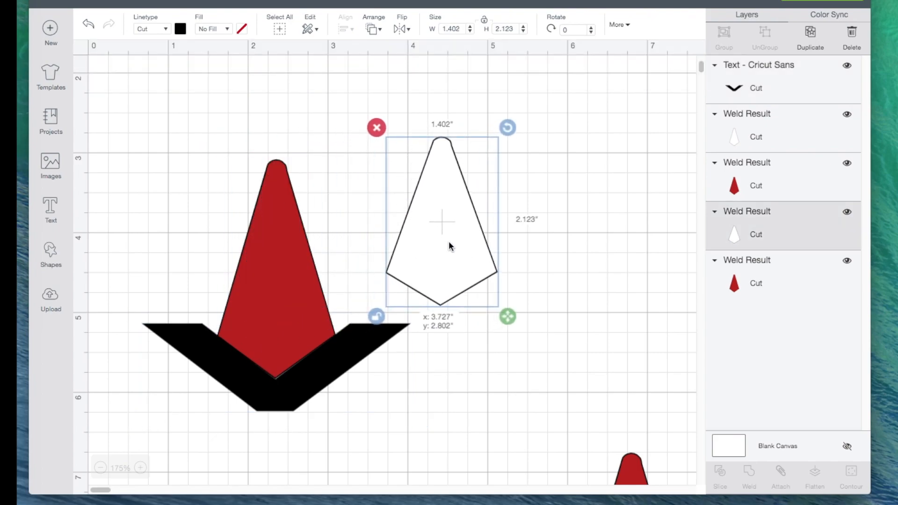
drag(327, 373, 493, 301)
click(479, 412)
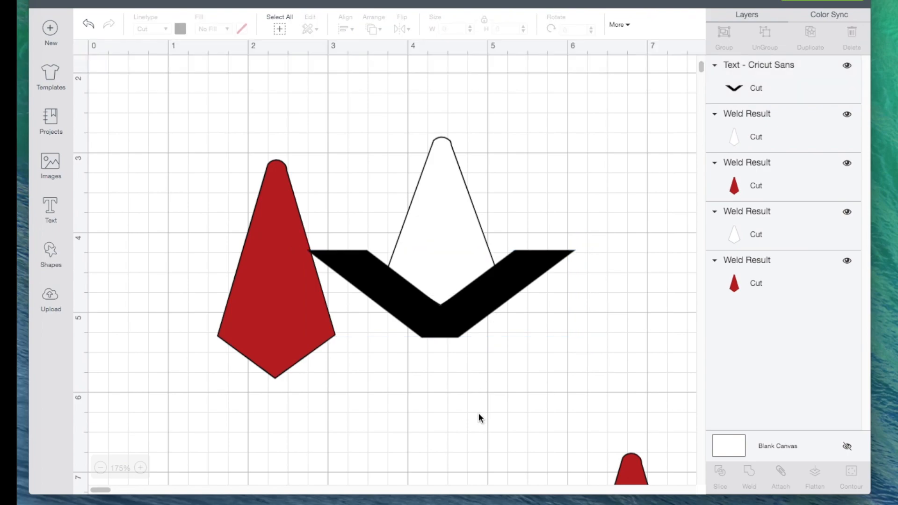
- Slice the white tie body with the black V and place the trimmed white piece over the red tie body
drag(386, 136, 465, 221)
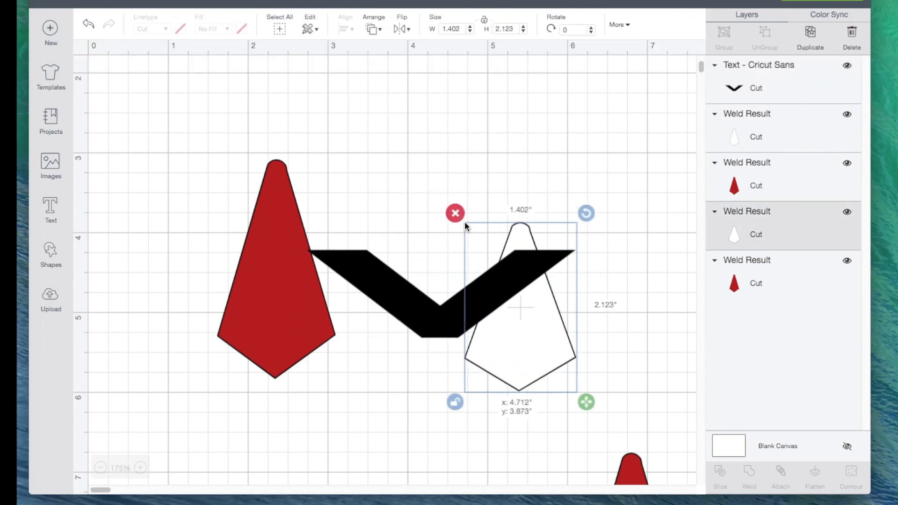
click(88, 24)
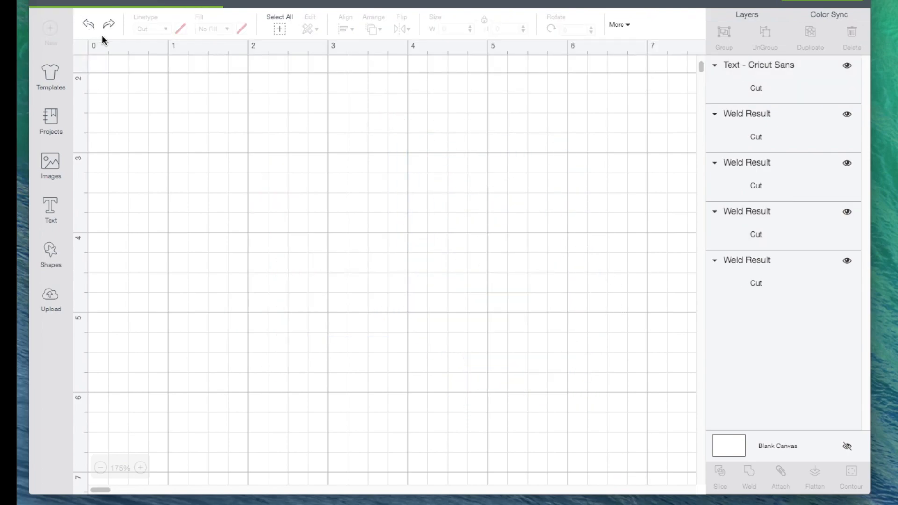
drag(400, 84, 498, 361)
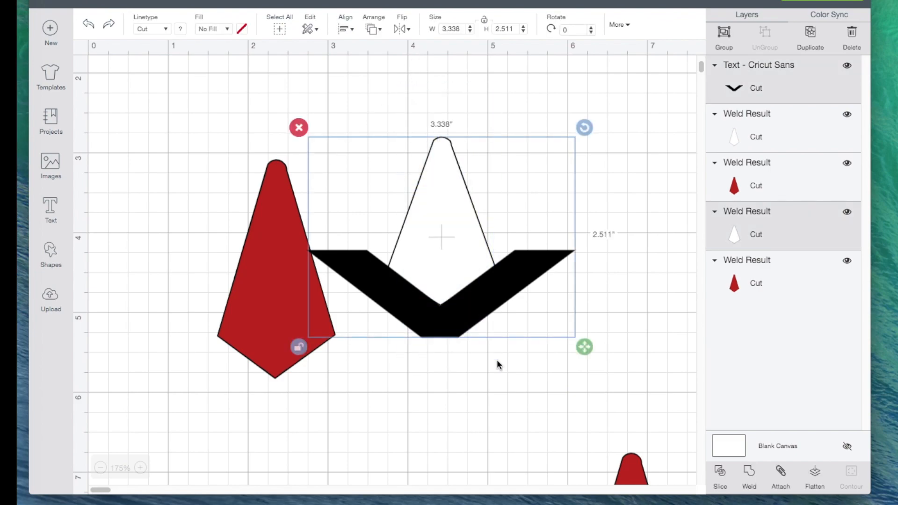
click(720, 472)
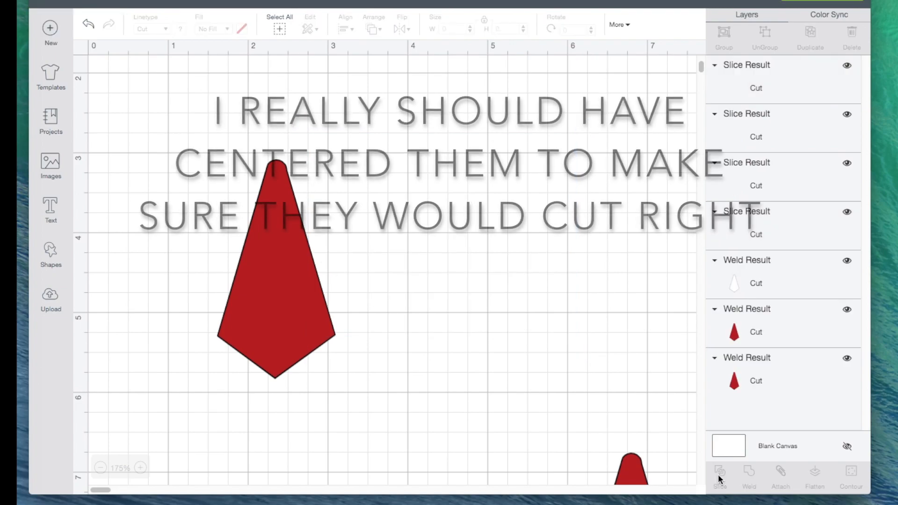
drag(433, 216, 280, 226)
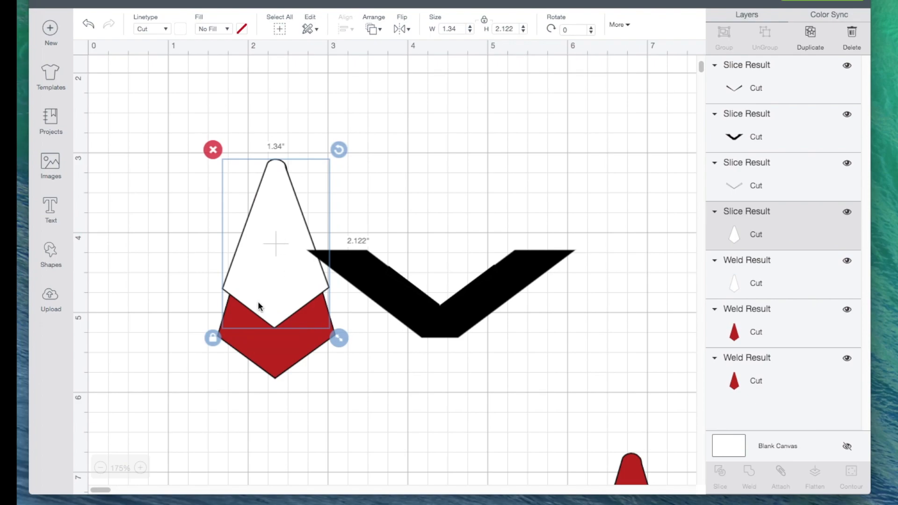
- Delete the leftover black V and the thin black and white slivers produced by the slice
drag(501, 279, 584, 201)
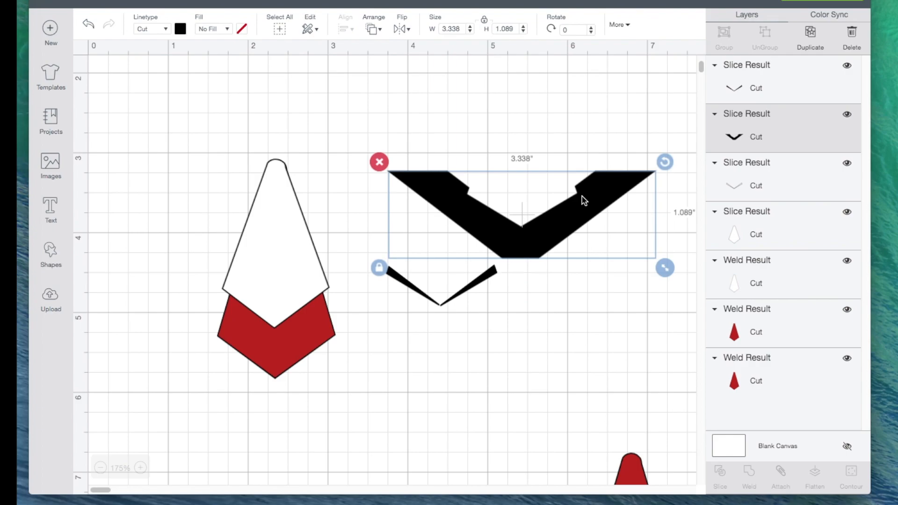
click(380, 163)
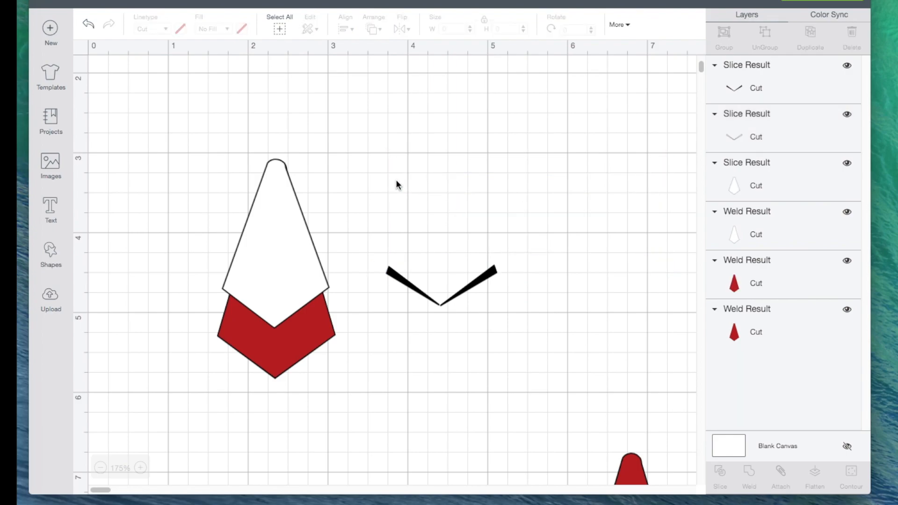
drag(491, 272, 576, 190)
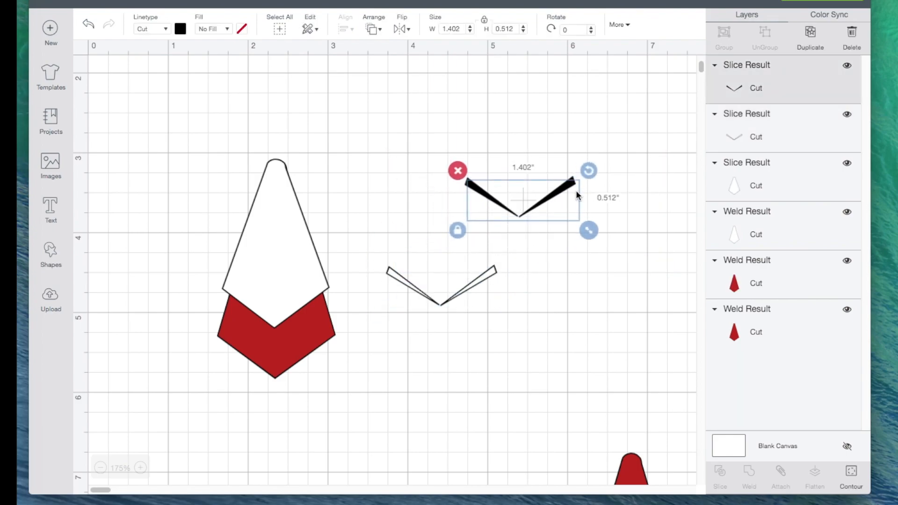
click(458, 171)
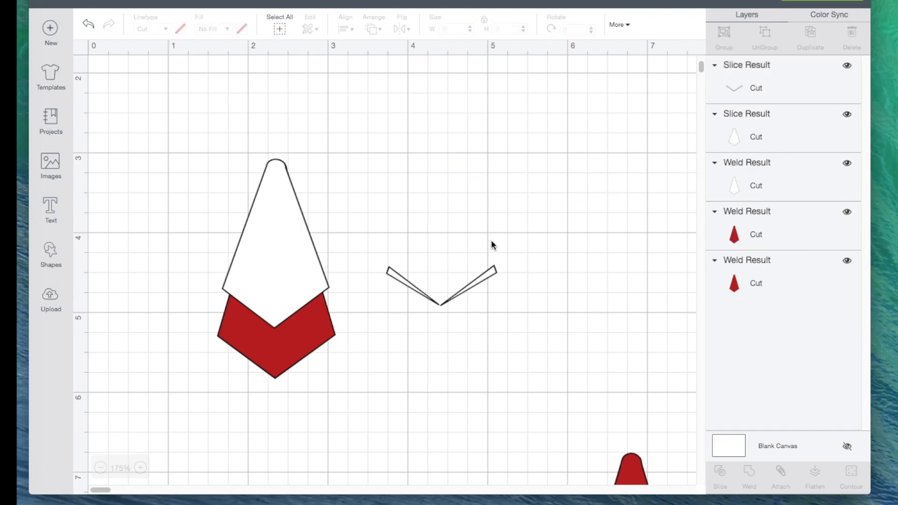
click(489, 274)
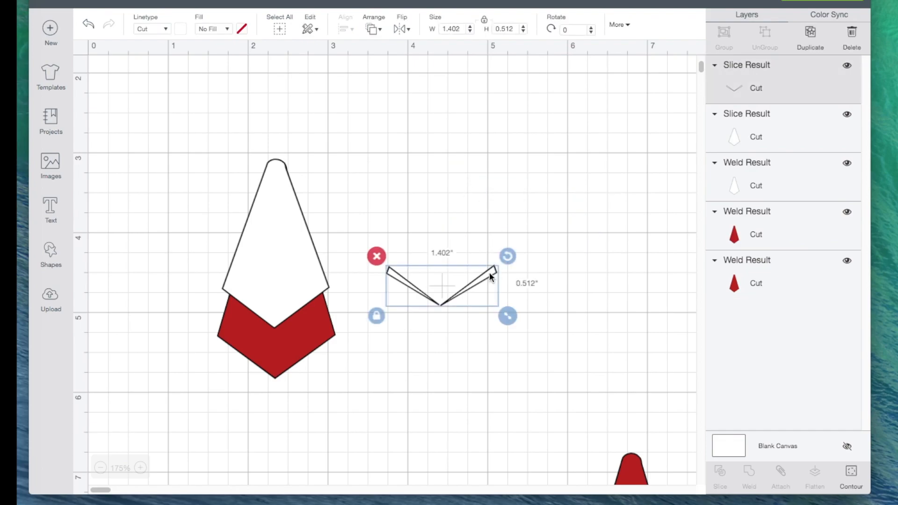
click(377, 256)
- Move the remaining red tie body to open canvas and stack the full-size white one directly over it
scroll(378, 256, down, 5)
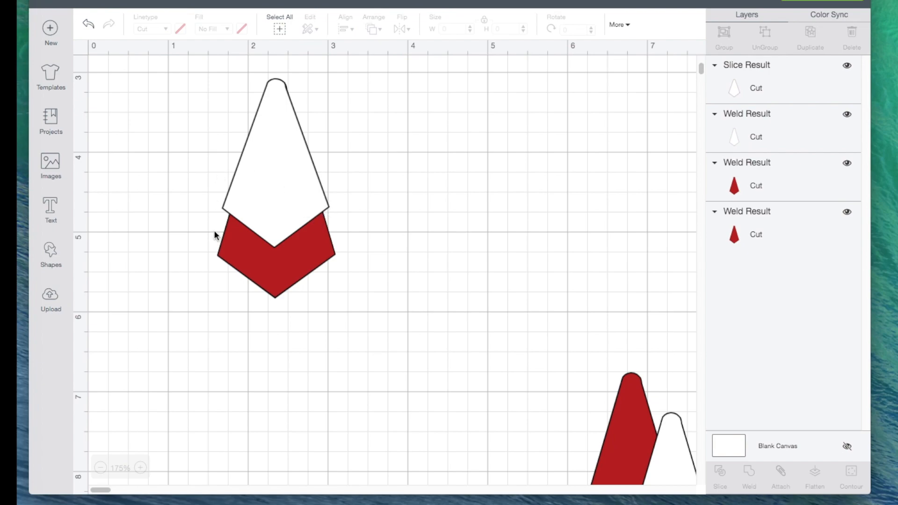
scroll(383, 322, right, 5)
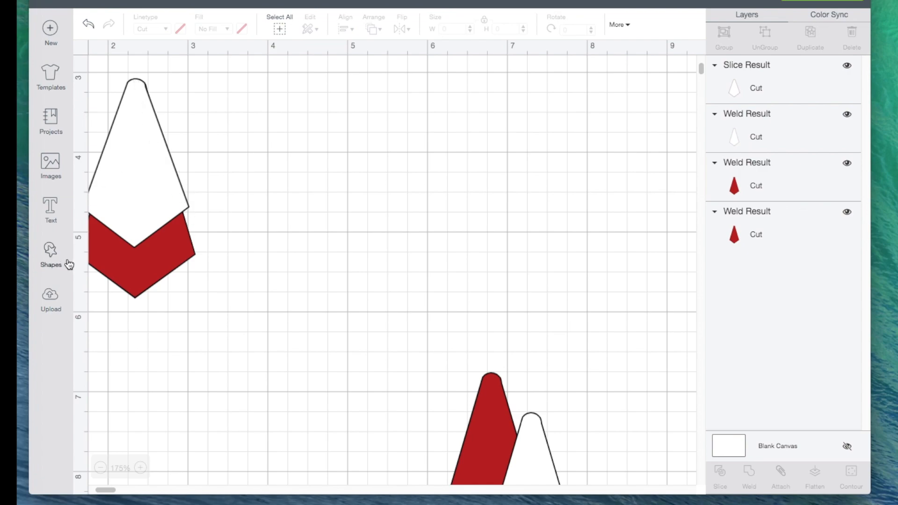
drag(485, 412, 417, 190)
drag(541, 433, 432, 171)
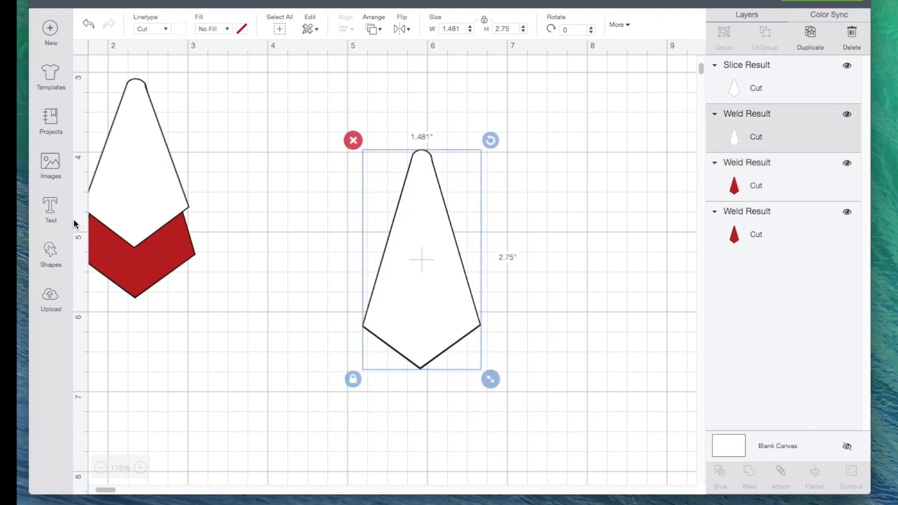
- Add another text letter "v", move it below the stacked tie bodies, and stretch it unlocked to about 3.632 by 1.517 inches
click(51, 210)
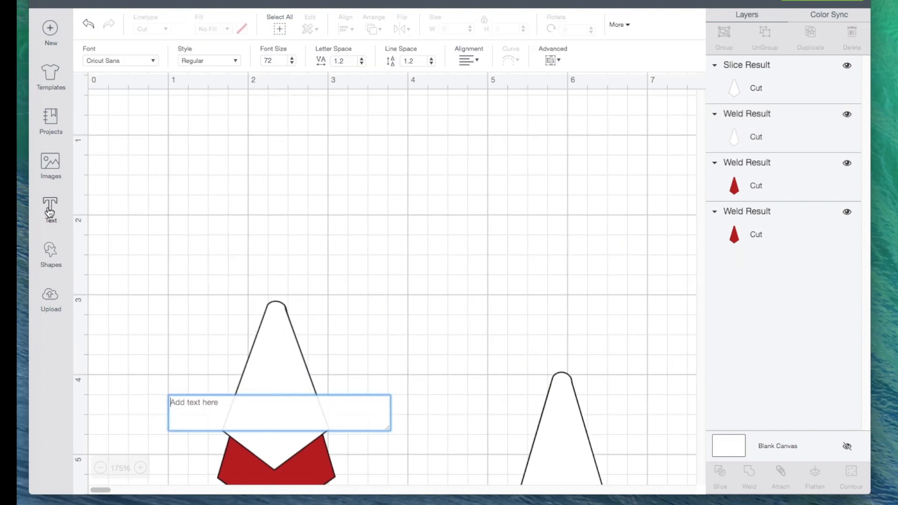
text(v)
scroll(152, 212, down, 3)
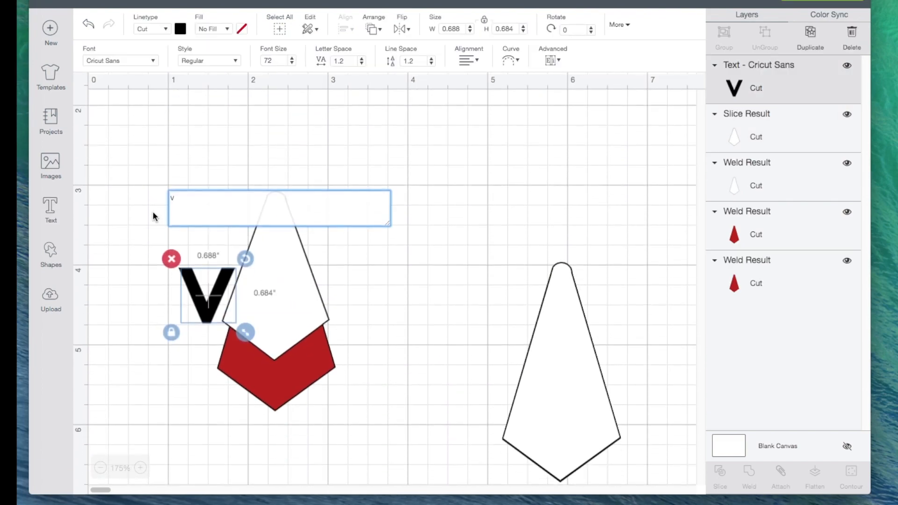
scroll(153, 211, down, 2)
drag(206, 241, 416, 360)
click(379, 398)
drag(454, 398, 690, 464)
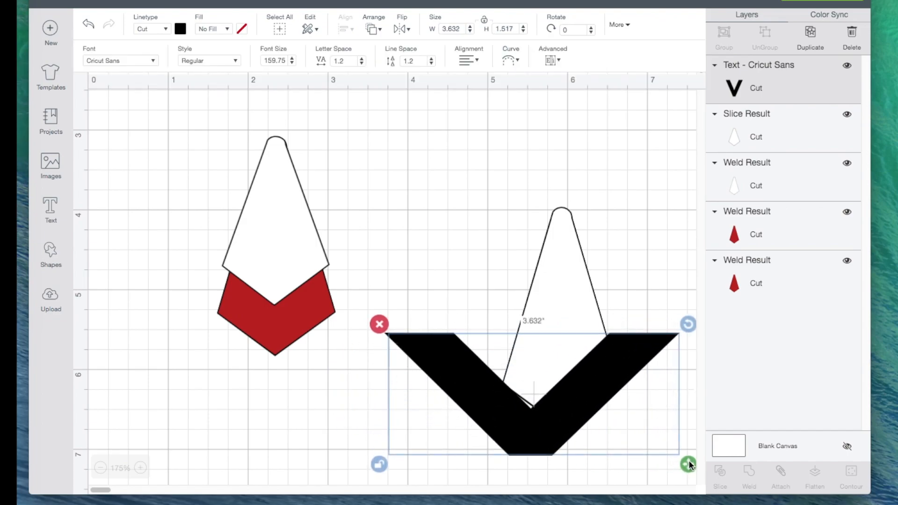
- Widen the V to about 4.33 by 1.446 inches and fit its inner edges around the stacked tie bodies' lower point
scroll(347, 439, right, 5)
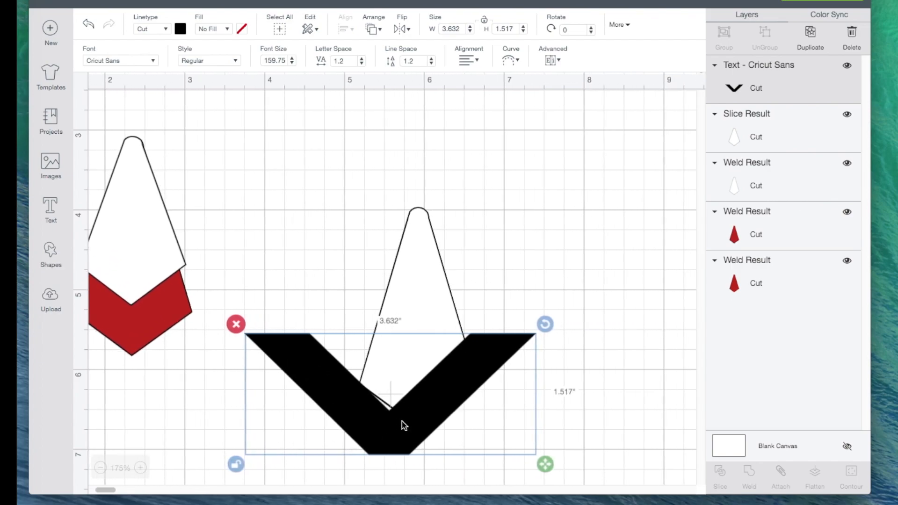
drag(406, 427, 435, 445)
drag(572, 477, 618, 475)
drag(475, 425, 455, 435)
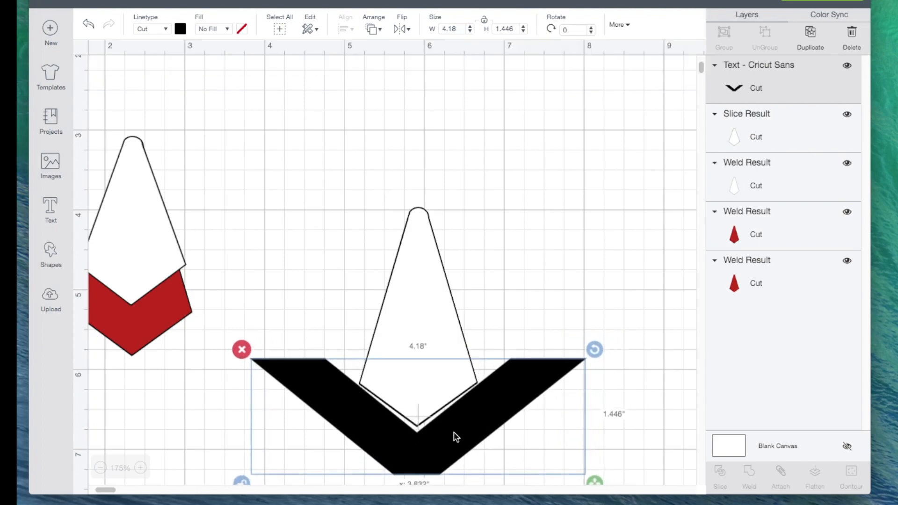
drag(592, 476, 603, 476)
mouse_move(468, 435)
mouse_down()
mouse_move(458, 436)
mouse_move(463, 429)
mouse_up()
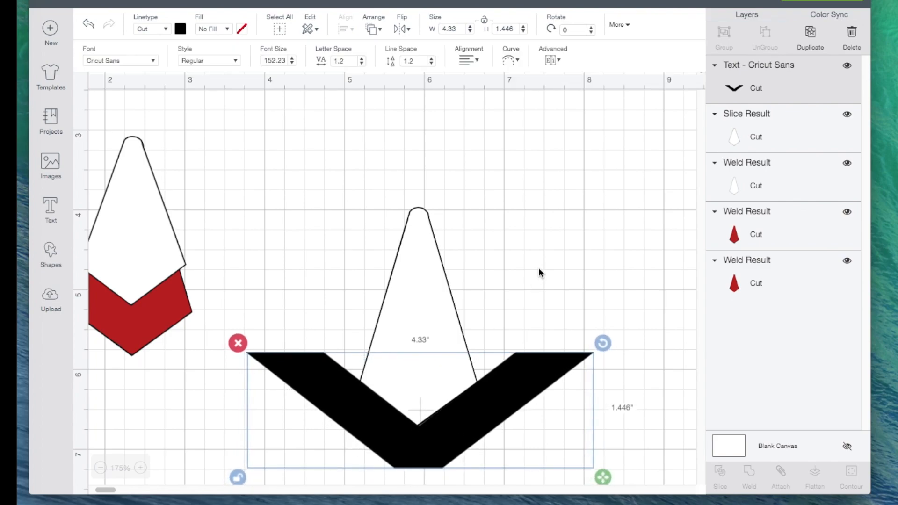
- Slide the white tie body off the red one beneath it and move the red one well clear of the V
drag(431, 301, 407, 305)
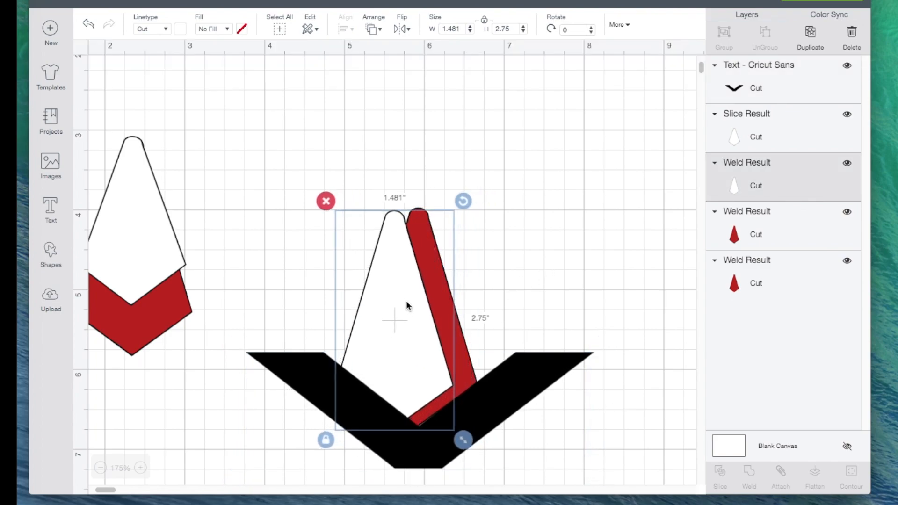
click(463, 353)
drag(464, 352, 691, 179)
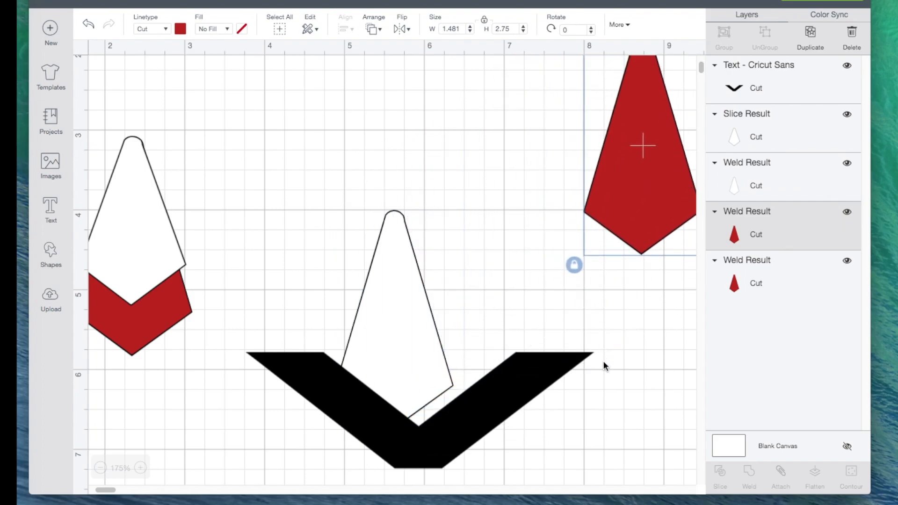
- Move the V up over the white tie body's lower point and center the two shapes horizontally
drag(495, 403, 476, 381)
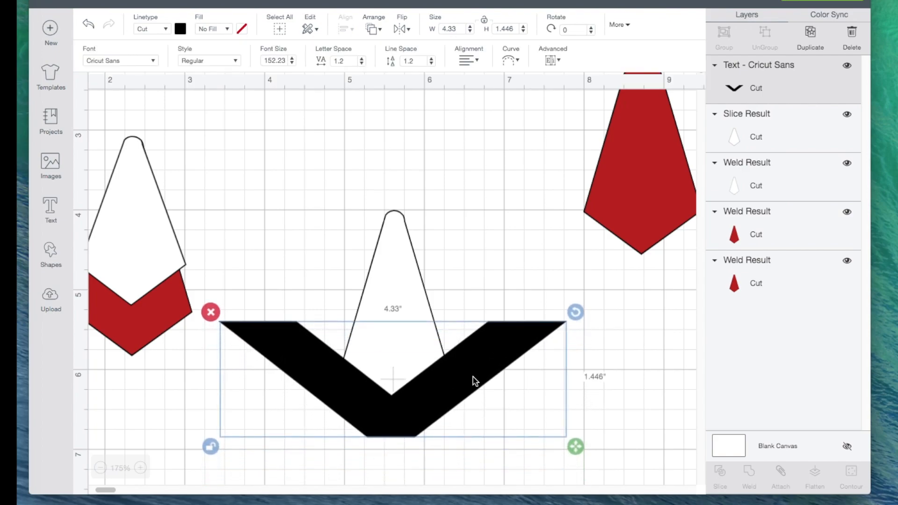
click(321, 210)
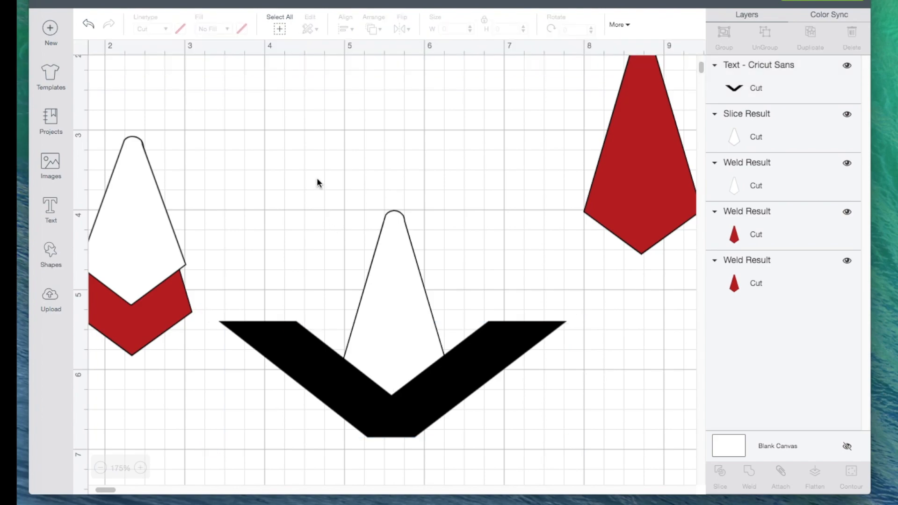
drag(317, 178, 426, 423)
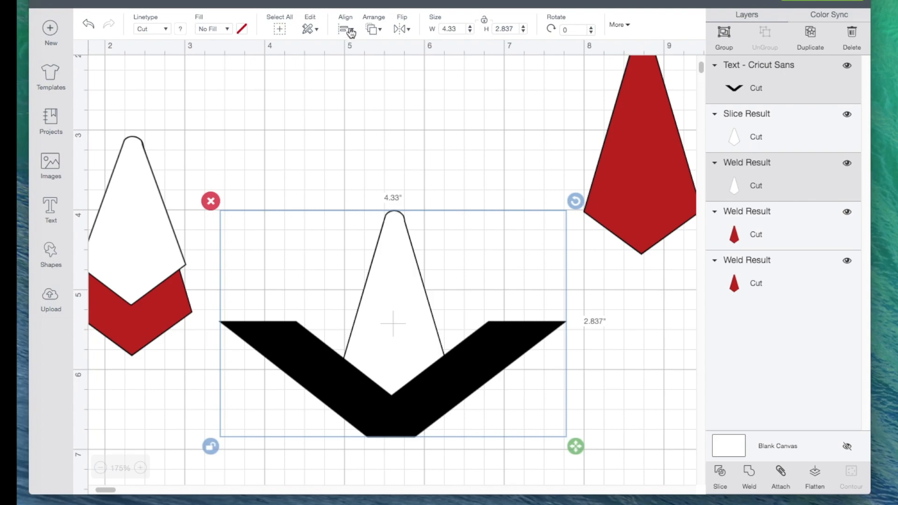
click(351, 32)
click(373, 85)
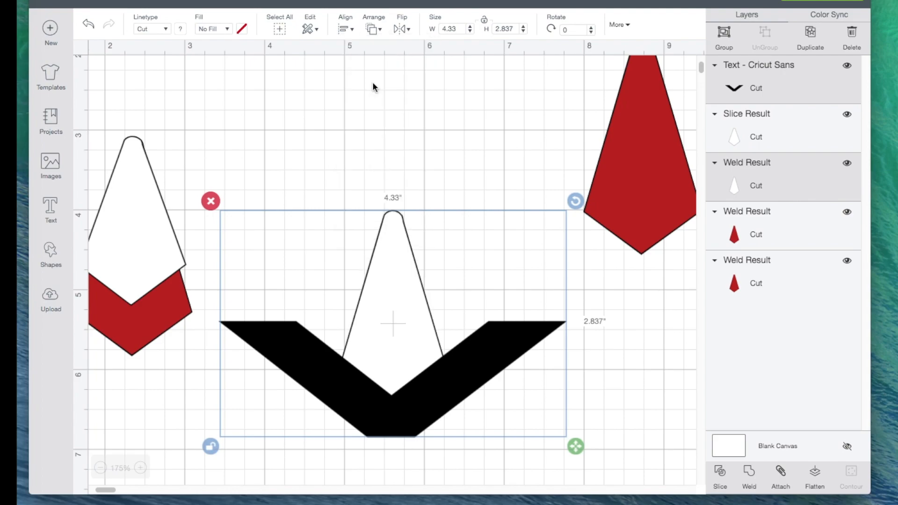
- Try slicing the white tie body with the V and laying its upper piece over the red tie body
click(718, 473)
scroll(624, 418, up, 3)
scroll(624, 421, up, 1)
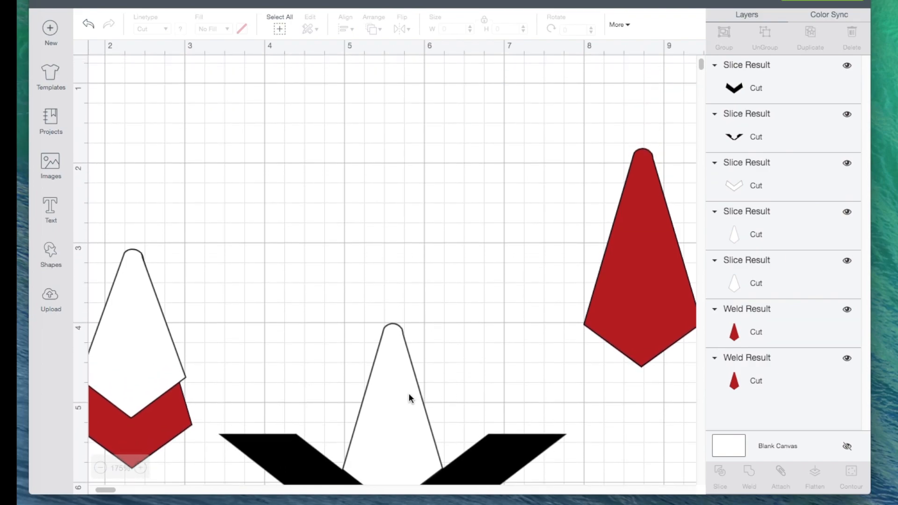
drag(619, 301, 484, 291)
drag(389, 400, 513, 214)
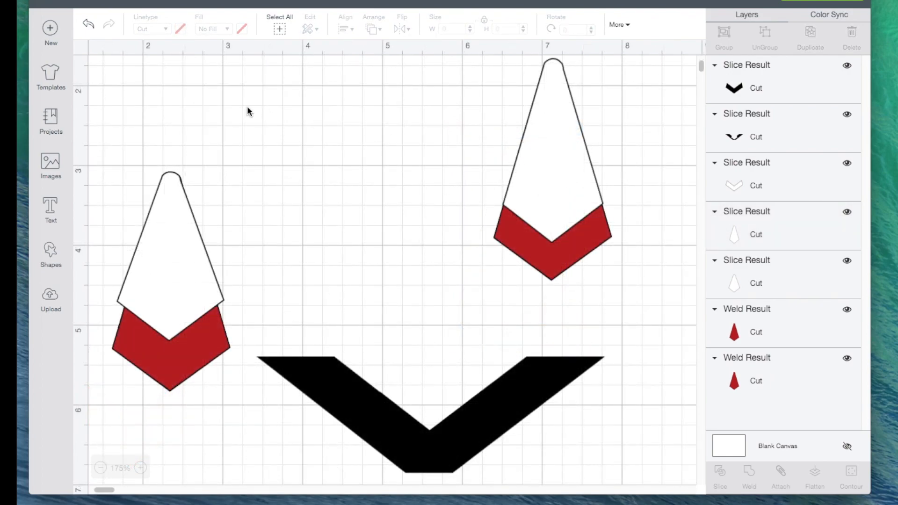
- Undo the white overlay, the red tie body's move and the last slice
click(89, 27)
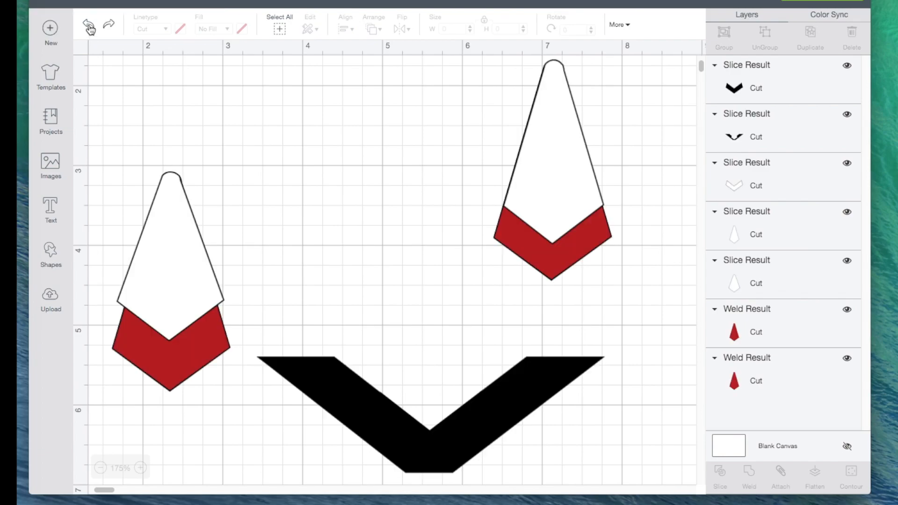
click(89, 27)
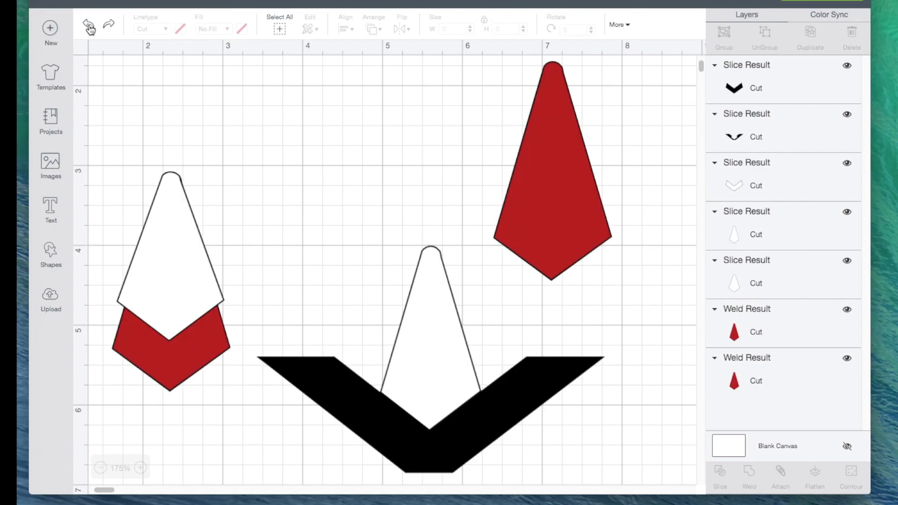
click(88, 26)
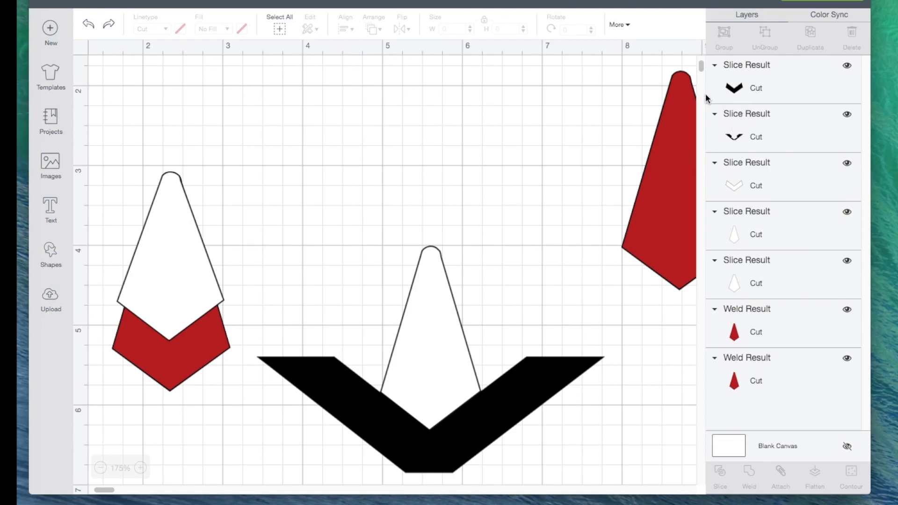
click(89, 26)
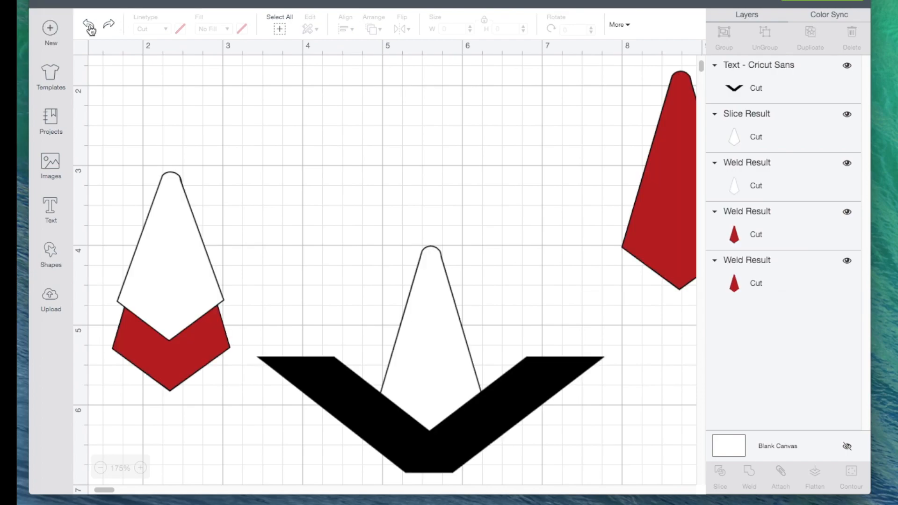
- Raise the V slightly on the white tie body, center both horizontally, and slice them
mouse_move(437, 442)
mouse_down()
mouse_move(437, 434)
mouse_move(442, 439)
mouse_up()
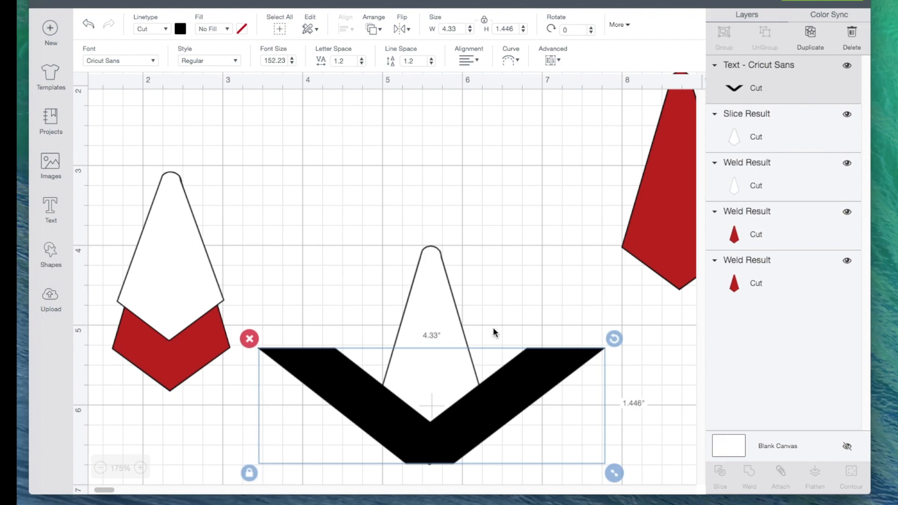
click(498, 290)
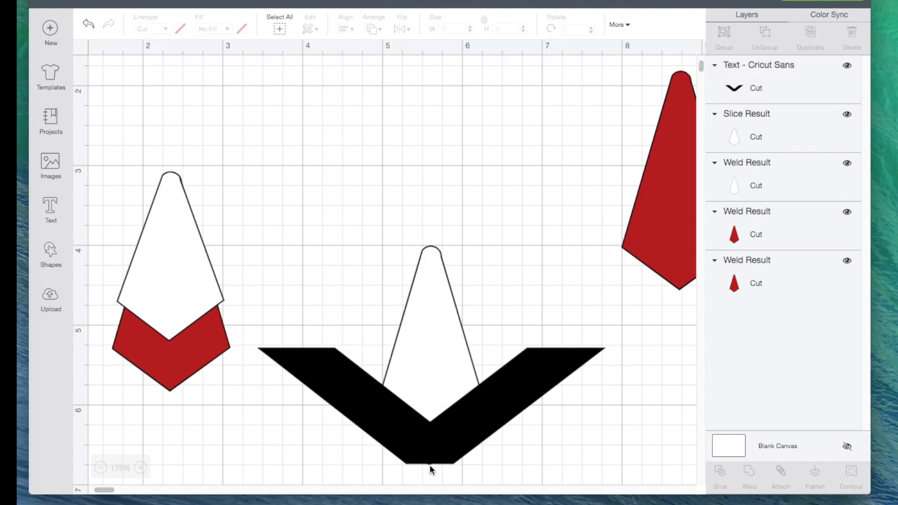
drag(366, 198, 476, 446)
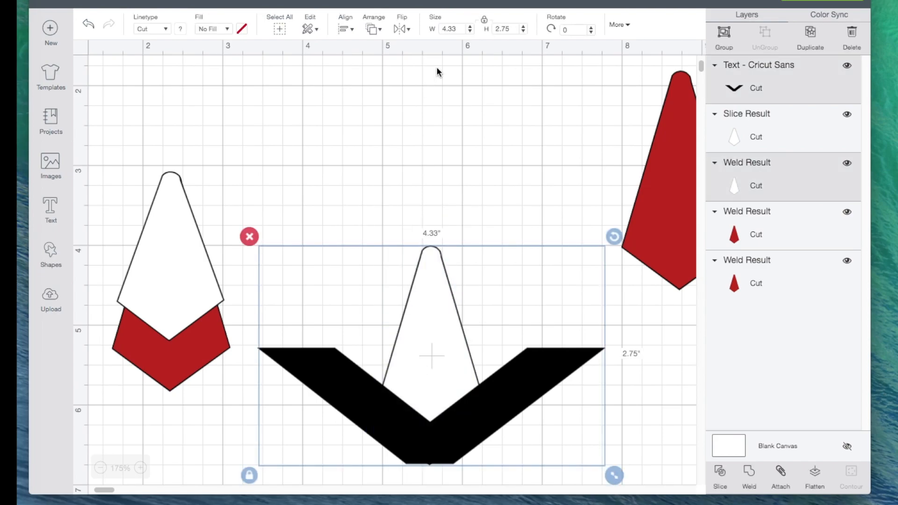
click(349, 33)
click(373, 87)
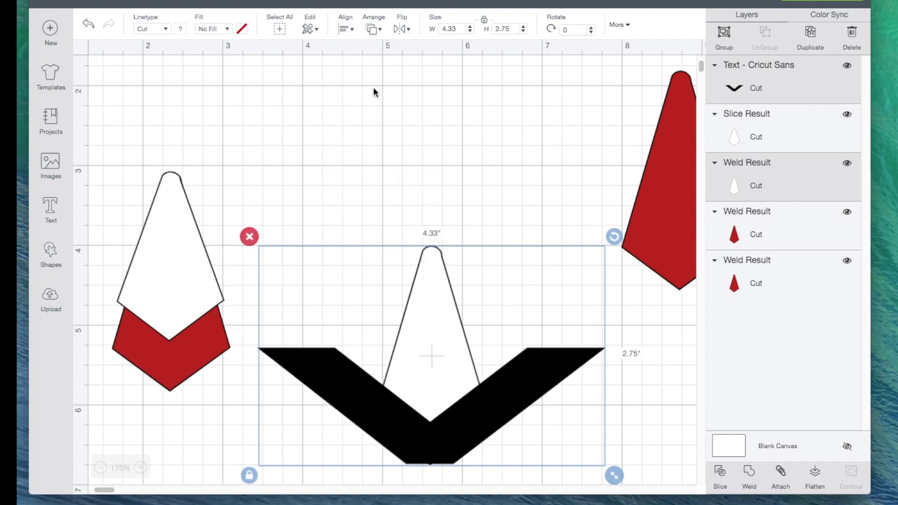
click(721, 475)
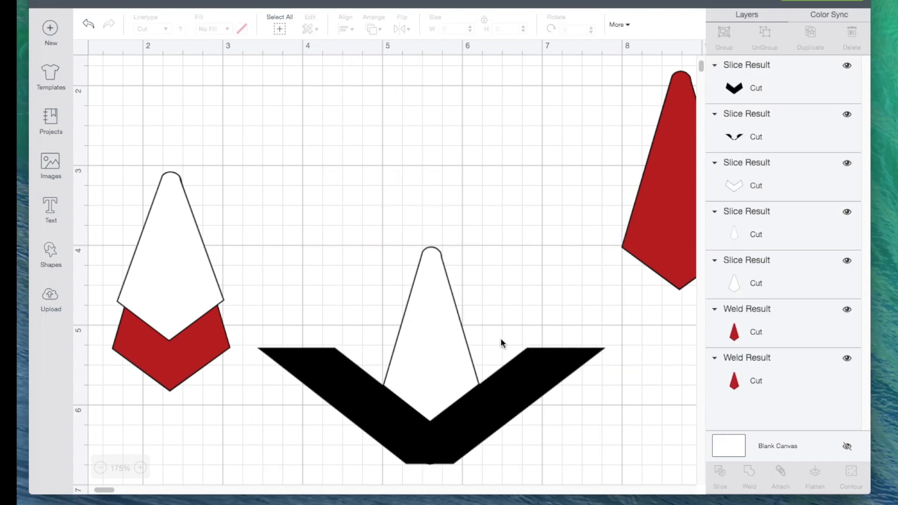
- Move the upper white tie piece up off the V and delete both black slice pieces
drag(445, 338, 435, 231)
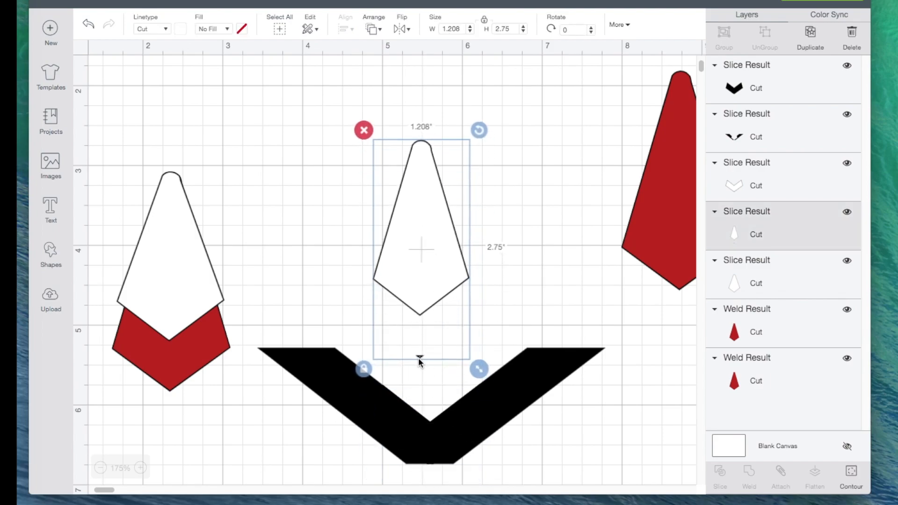
click(476, 430)
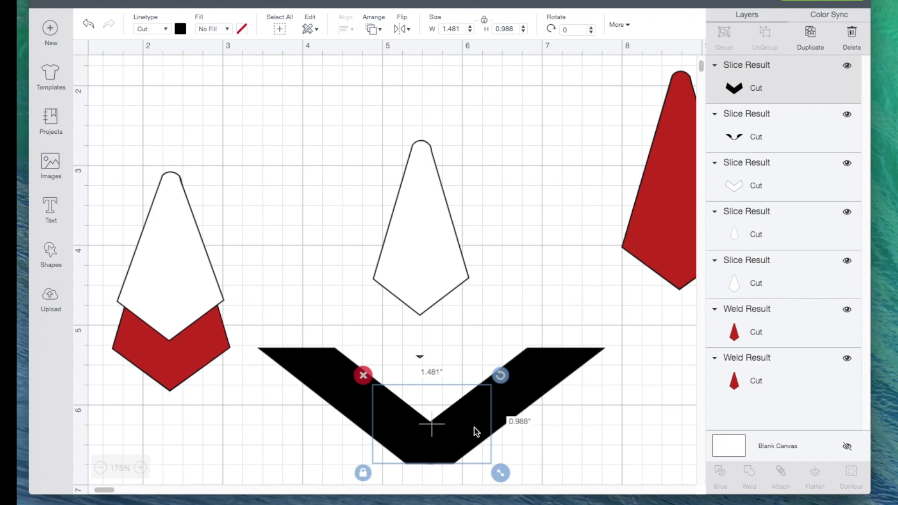
key(Delete)
click(521, 395)
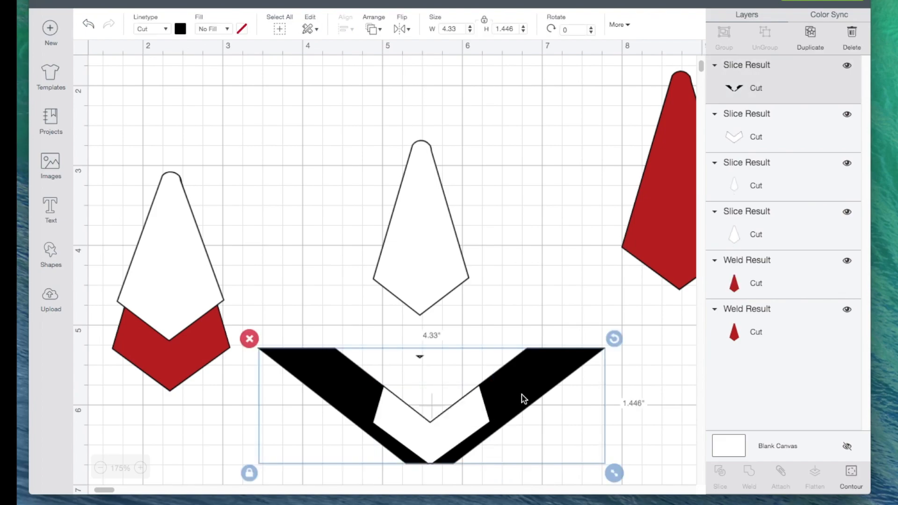
key(Delete)
- Place the white chevron over the leftover tip below the upper white tie piece and slice the two
drag(429, 444, 420, 373)
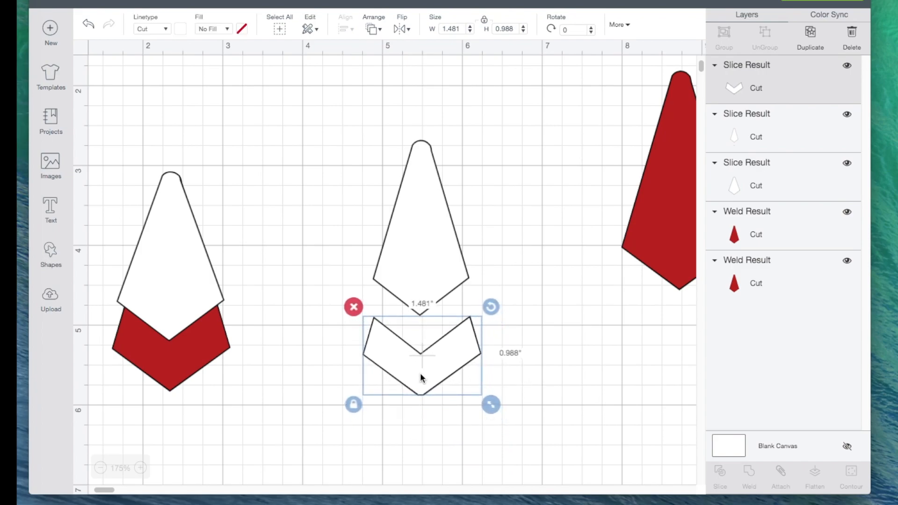
click(392, 443)
drag(329, 337, 492, 408)
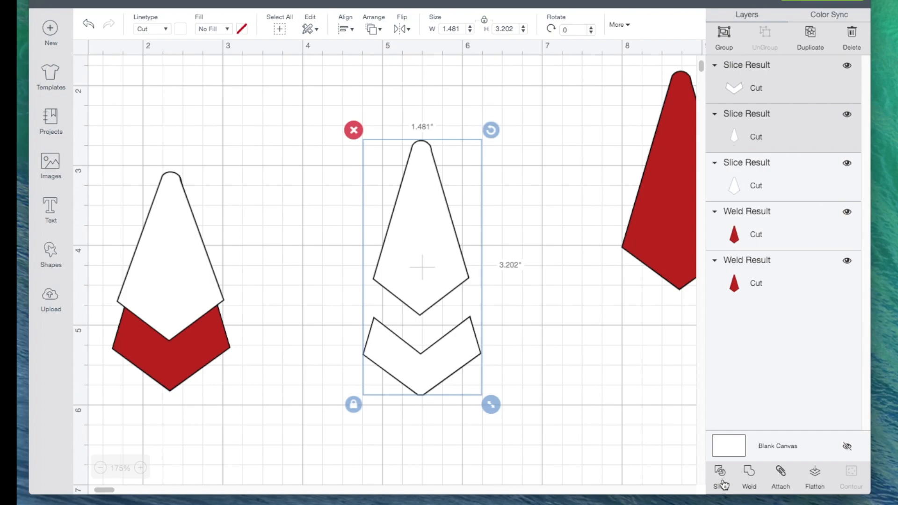
click(720, 481)
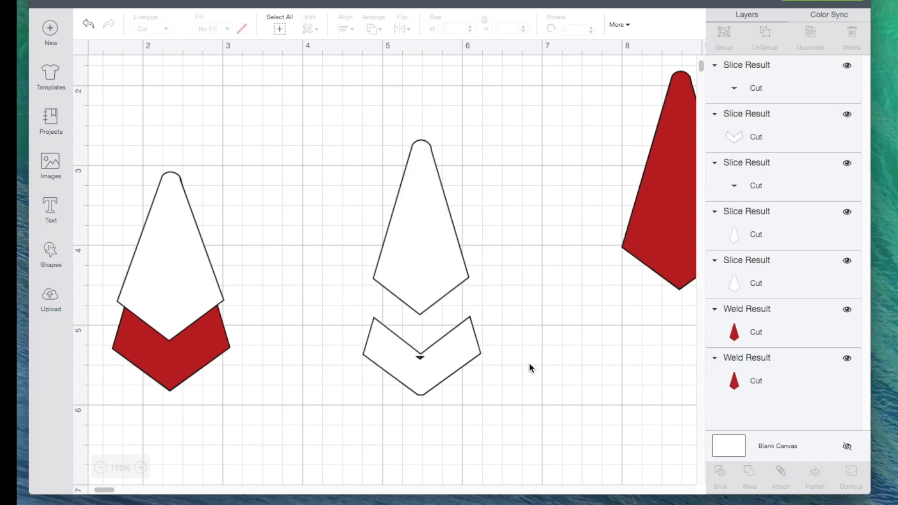
- Move the trimmed white tie body clear and delete the white chevron and the tiny leftover tip pieces
drag(418, 268, 405, 218)
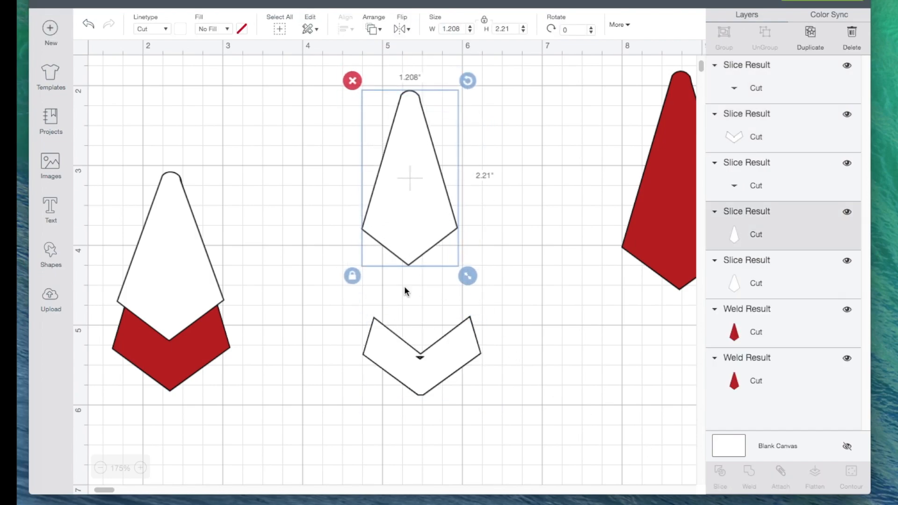
drag(420, 374, 423, 411)
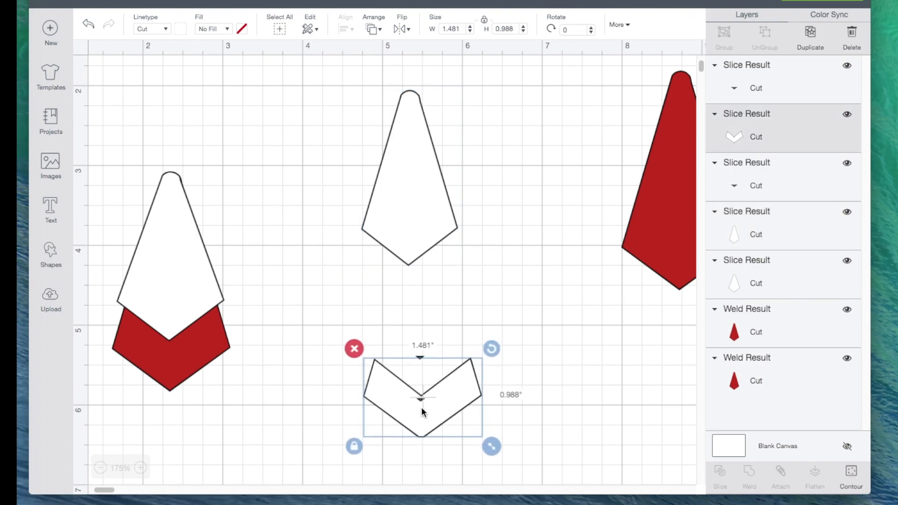
click(354, 349)
click(421, 359)
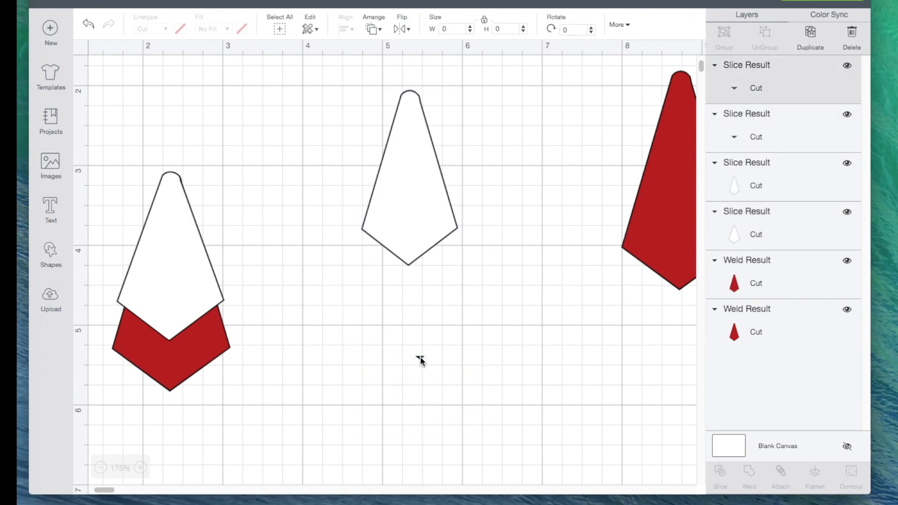
click(406, 348)
click(419, 360)
click(406, 349)
- Bring the separate red tie body into open canvas and overlay the trimmed white body with their tops aligned
drag(664, 258, 472, 363)
click(395, 188)
drag(395, 187, 473, 275)
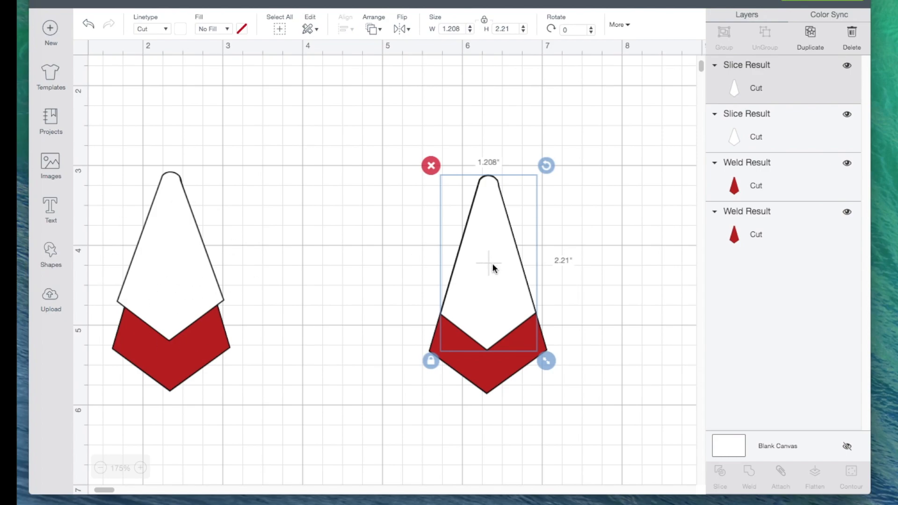
- Recolor the trimmed white overlay light purple and the red tie body beneath it dark purple
click(180, 28)
click(209, 96)
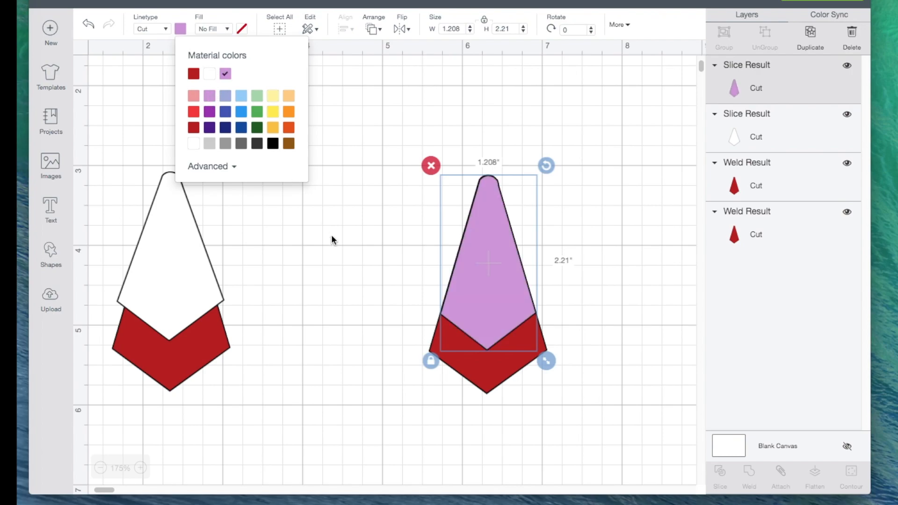
click(479, 370)
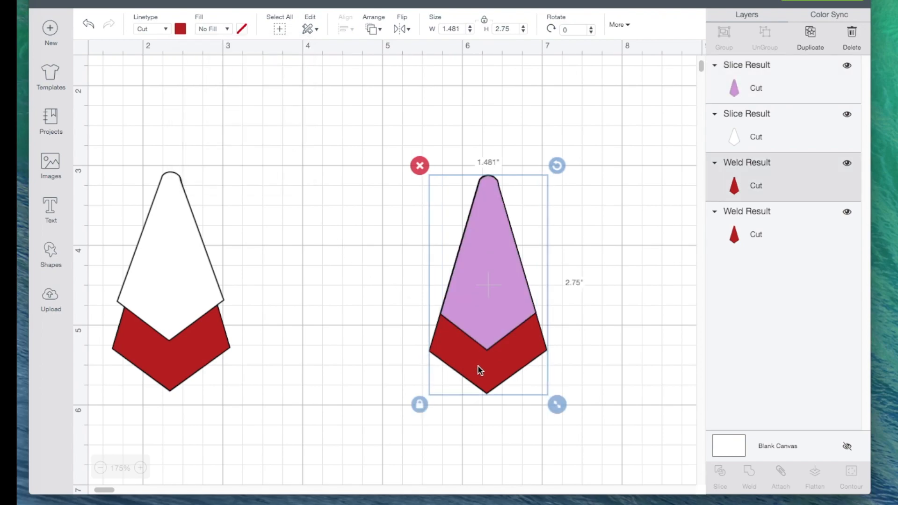
click(181, 29)
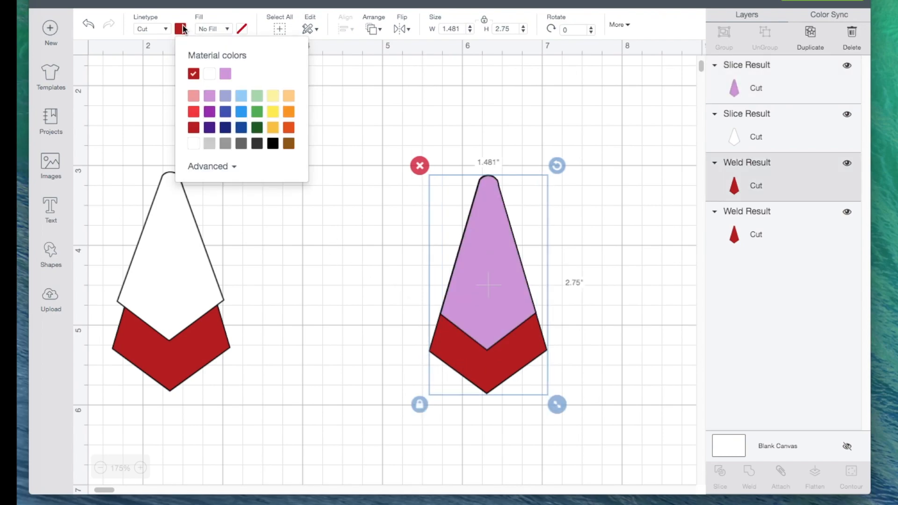
click(209, 112)
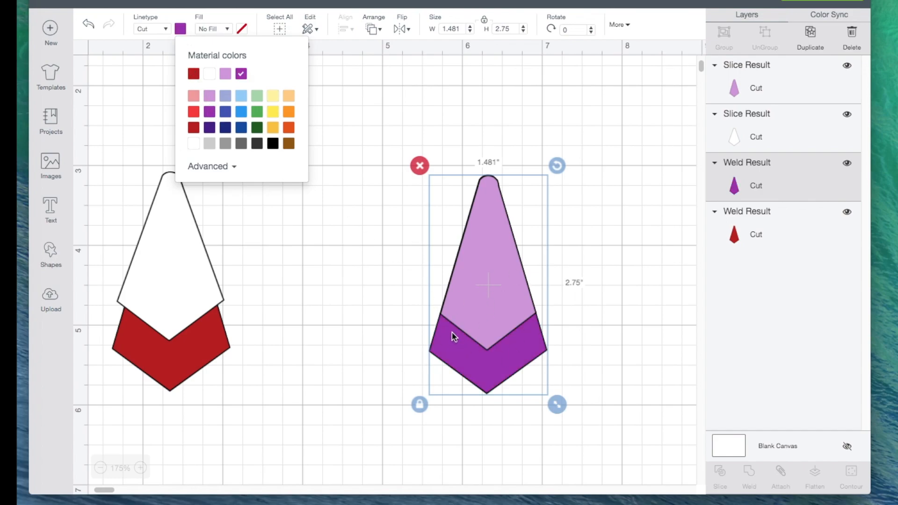
- Duplicate the light and dark purple tie layers together as a pair
scroll(355, 309, left, 3)
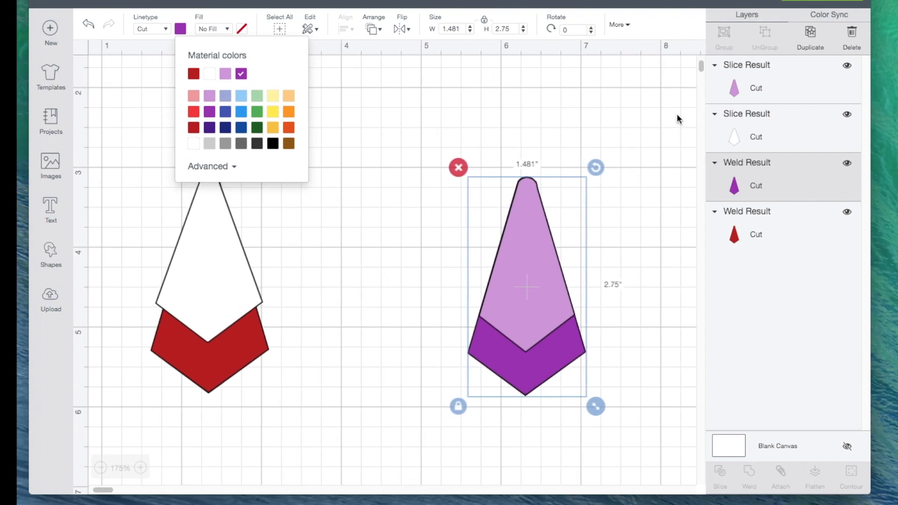
click(810, 37)
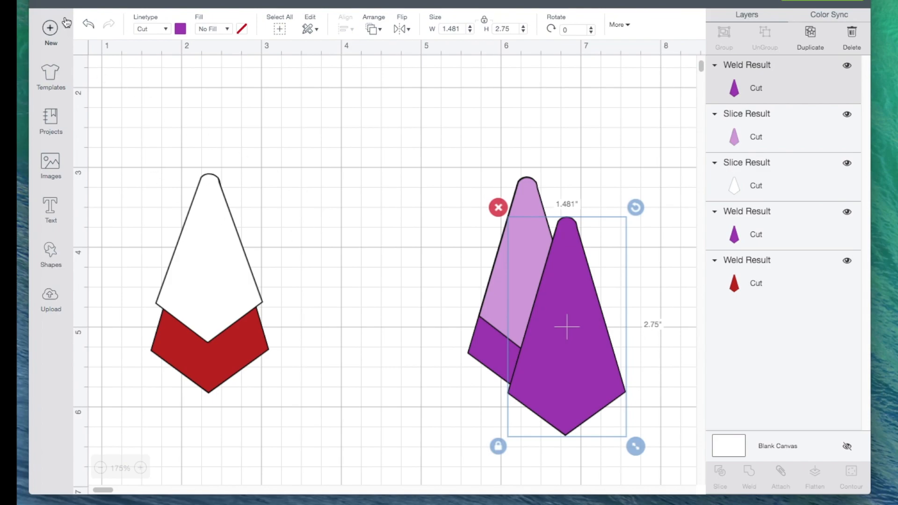
click(89, 24)
drag(444, 141, 596, 398)
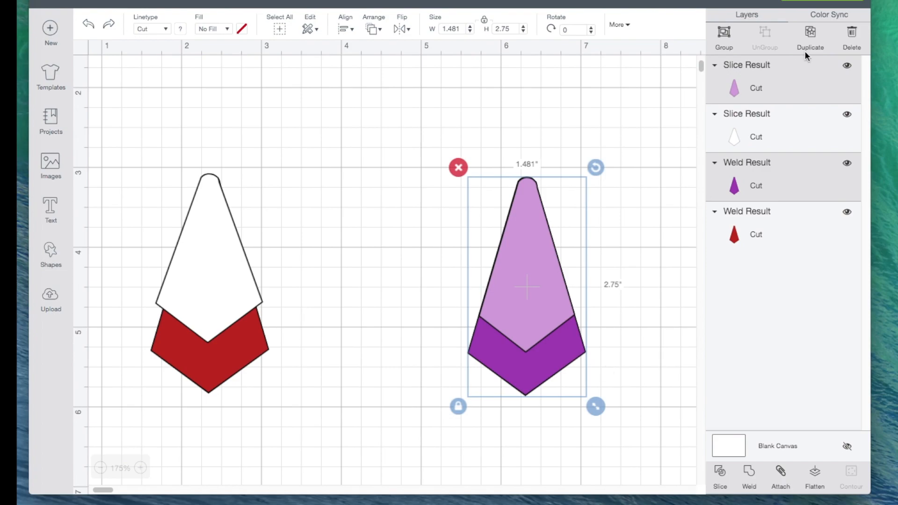
click(810, 34)
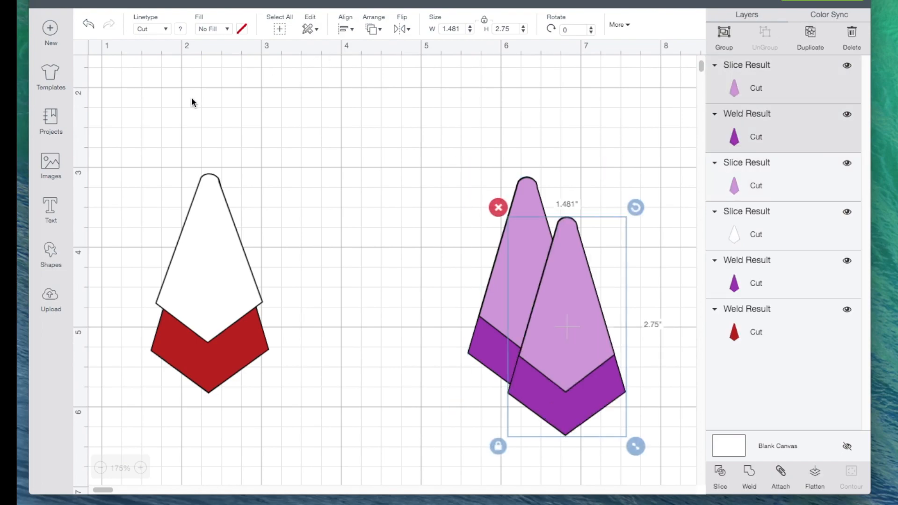
- Select the white and red tie layers together and resize them with unlocked proportions to about 1.29 by 2.798 inches
drag(155, 132, 257, 405)
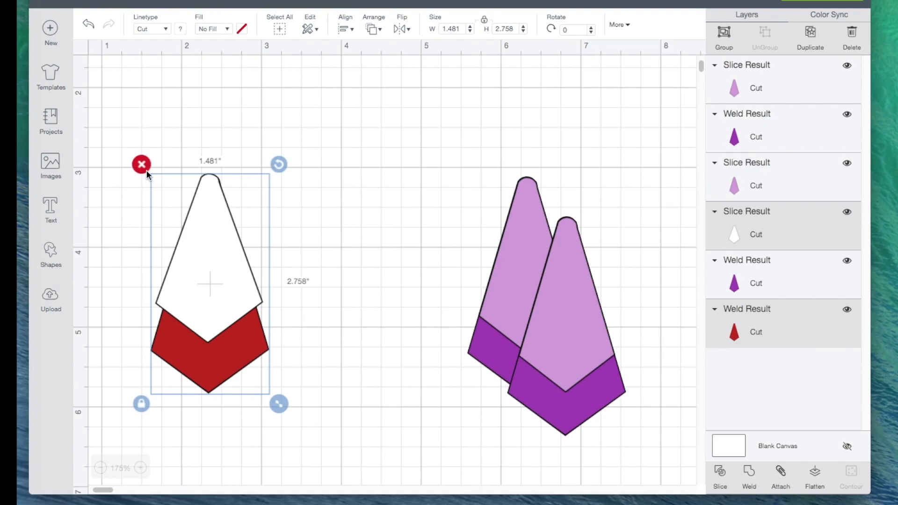
click(149, 183)
drag(151, 130, 287, 417)
click(142, 406)
drag(278, 405, 263, 408)
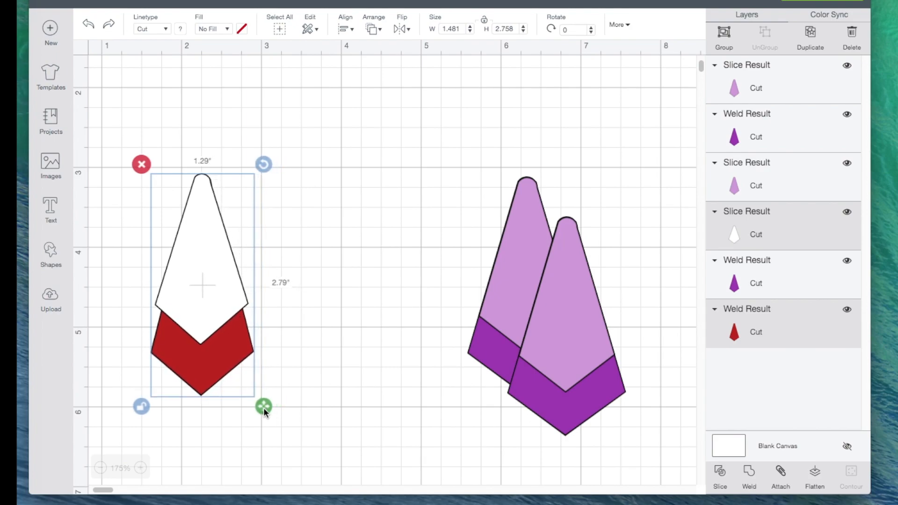
- Duplicate the narrowed white and red tie layers together as a pair
click(378, 373)
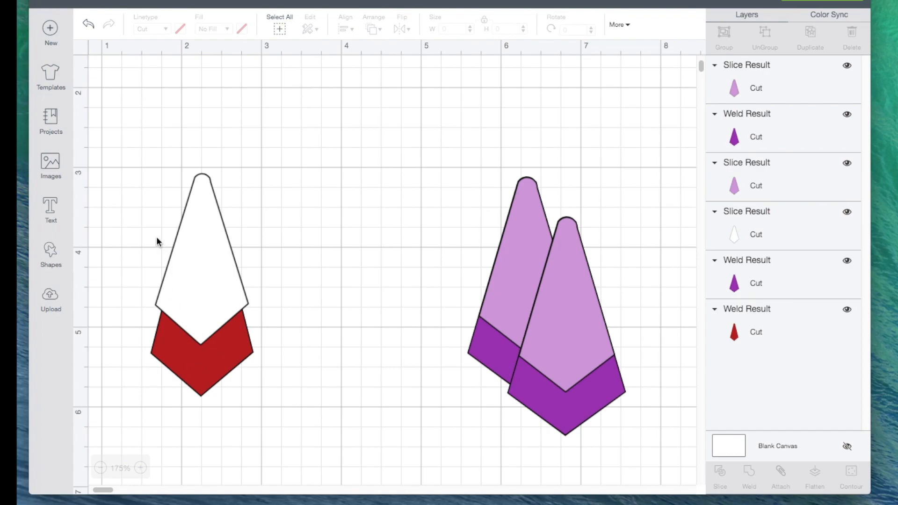
drag(115, 124, 293, 451)
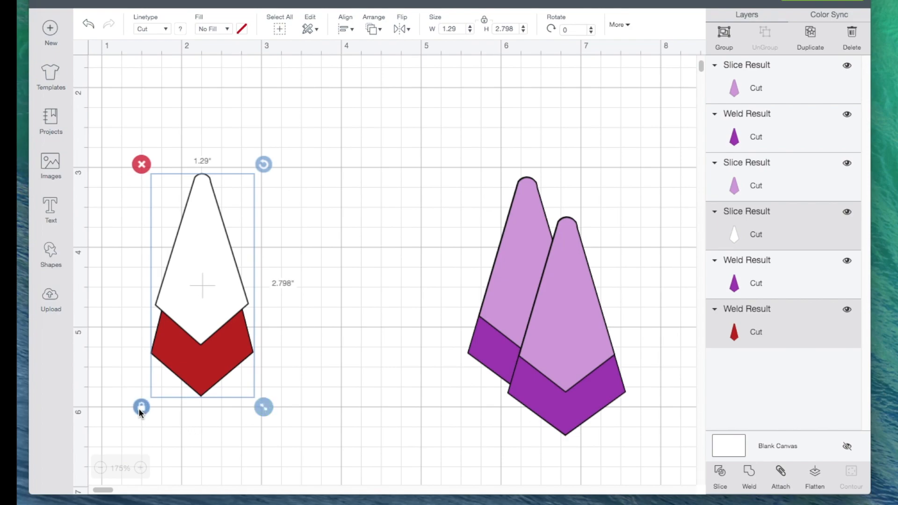
click(810, 47)
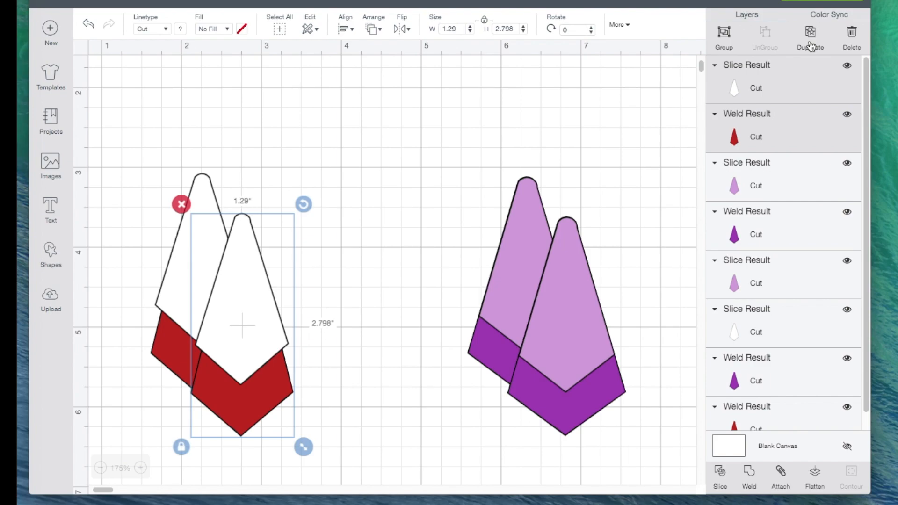